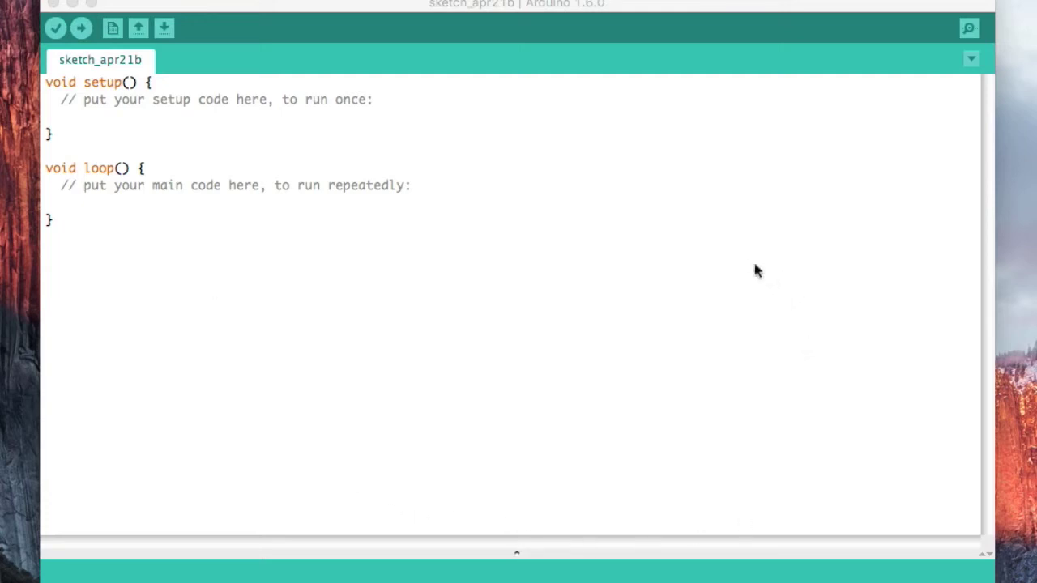
Open RVSsignBlink.ino from MEDIA1 and agree to move it into its own sketch folder.
{"action": "left_click", "coordinate": [139, 29]}
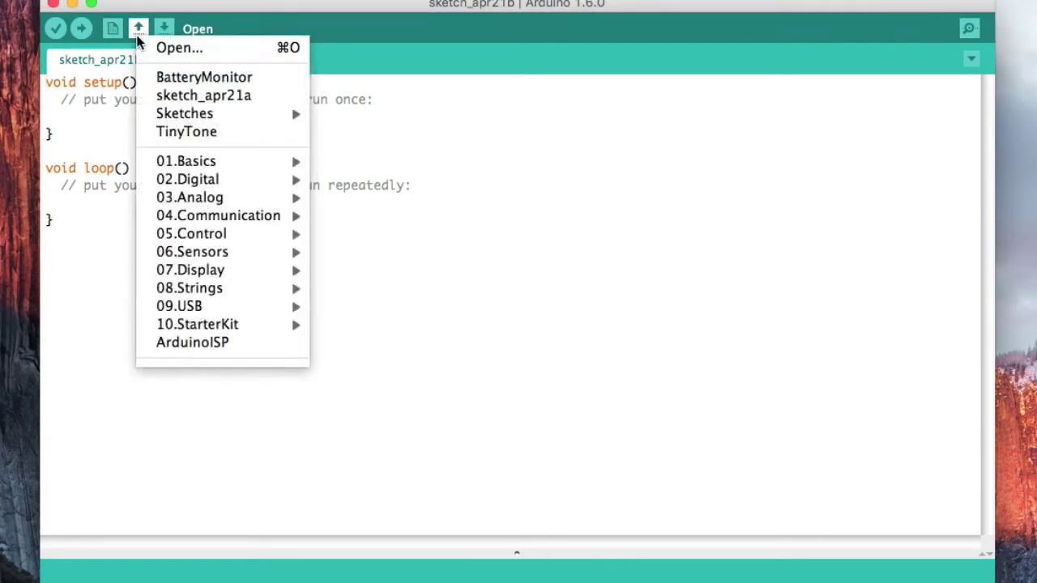
{"action": "left_click", "coordinate": [186, 52]}
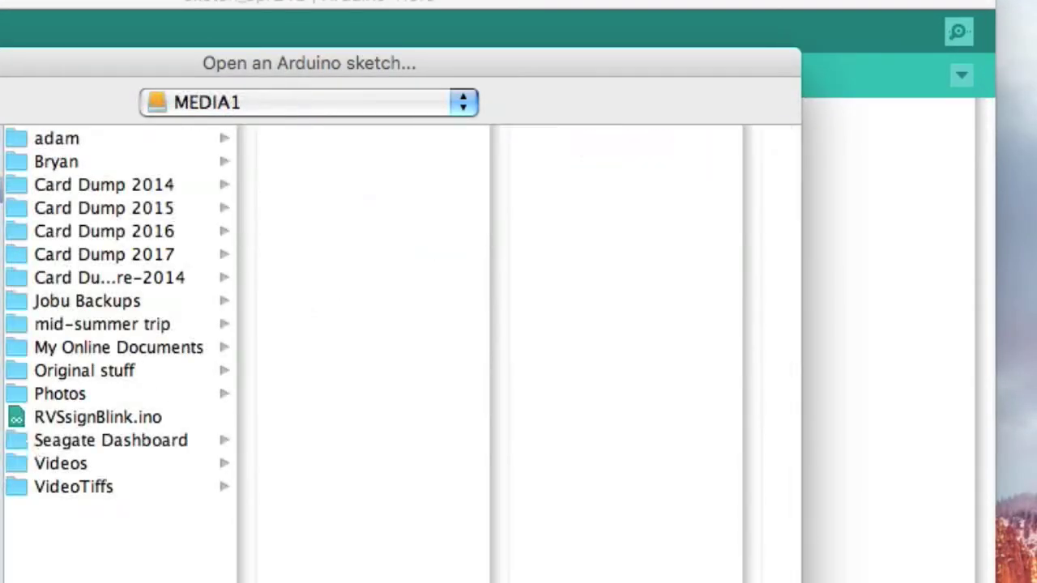
{"action": "left_click", "coordinate": [114, 415]}
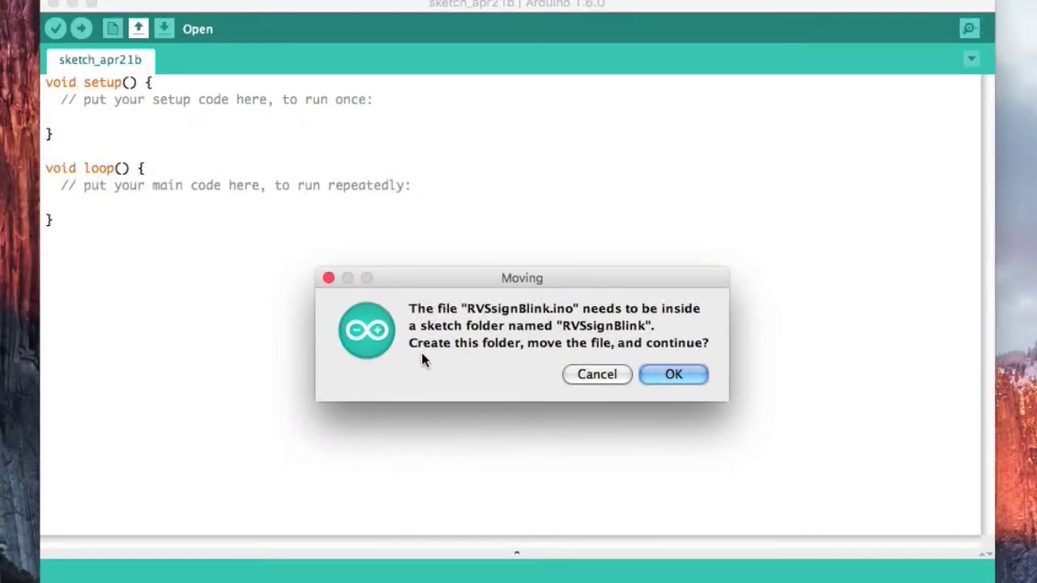
{"action": "left_click", "coordinate": [685, 375]}
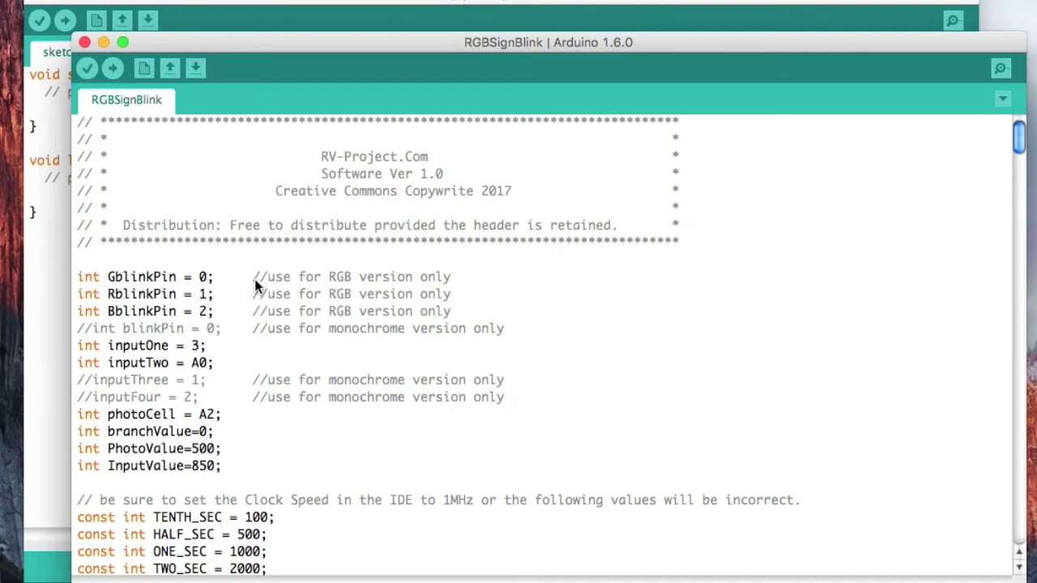
{"action": "mouse_move", "coordinate": [254, 277]}
{"action": "left_mouse_down"}
{"action": "mouse_move", "coordinate": [485, 282]}
{"action": "mouse_move", "coordinate": [252, 277]}
{"action": "left_mouse_up"}
{"action": "left_click", "coordinate": [79, 280]}
{"action": "type", "text": "//"}
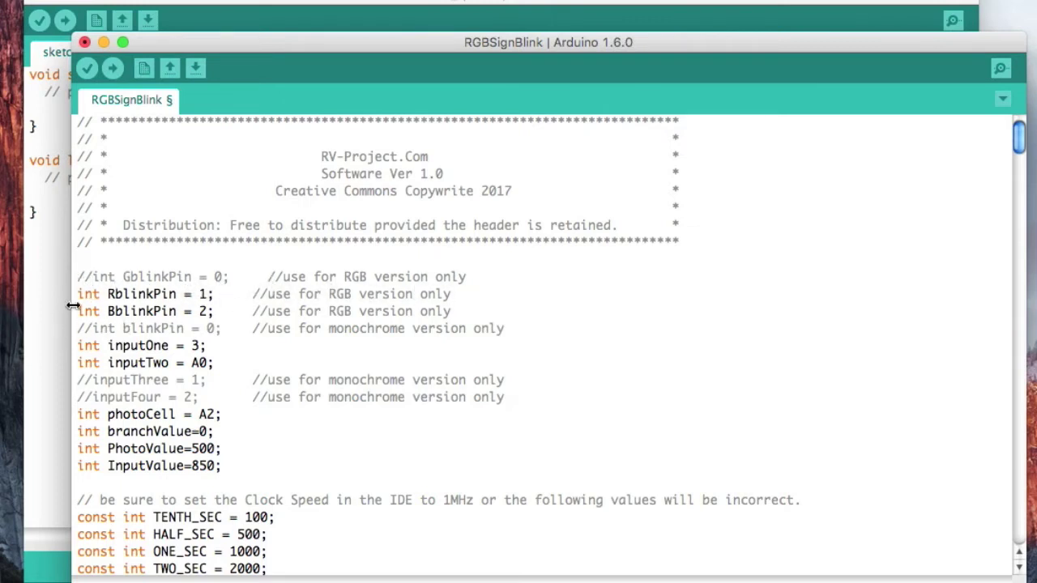
Comment out the RGB pin declarations and uncomment the monochrome blinkPin line.
{"action": "left_click", "coordinate": [77, 294]}
{"action": "type", "text": "//"}
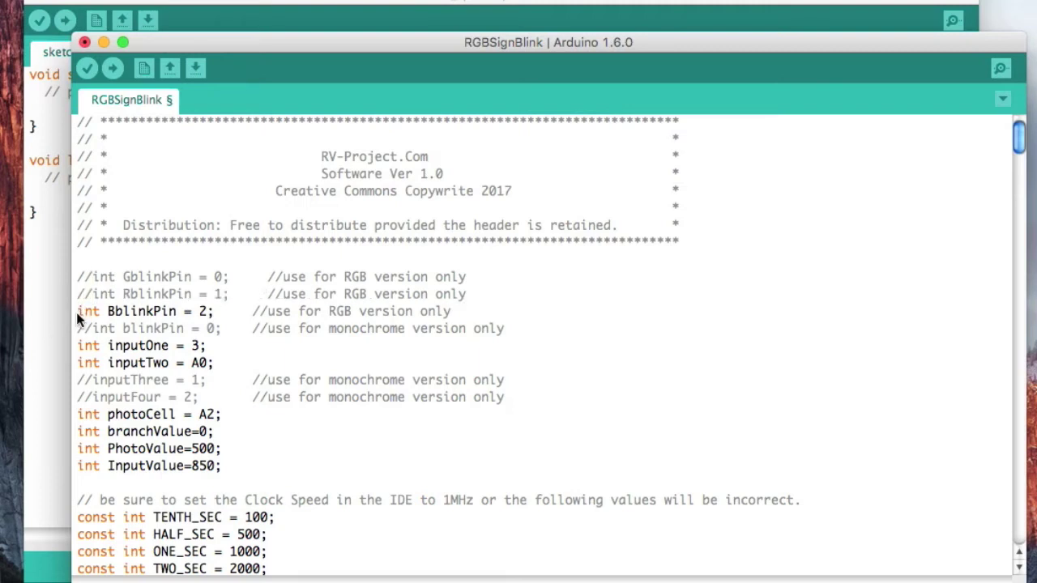
{"action": "left_click", "coordinate": [78, 311]}
{"action": "type", "text": "//"}
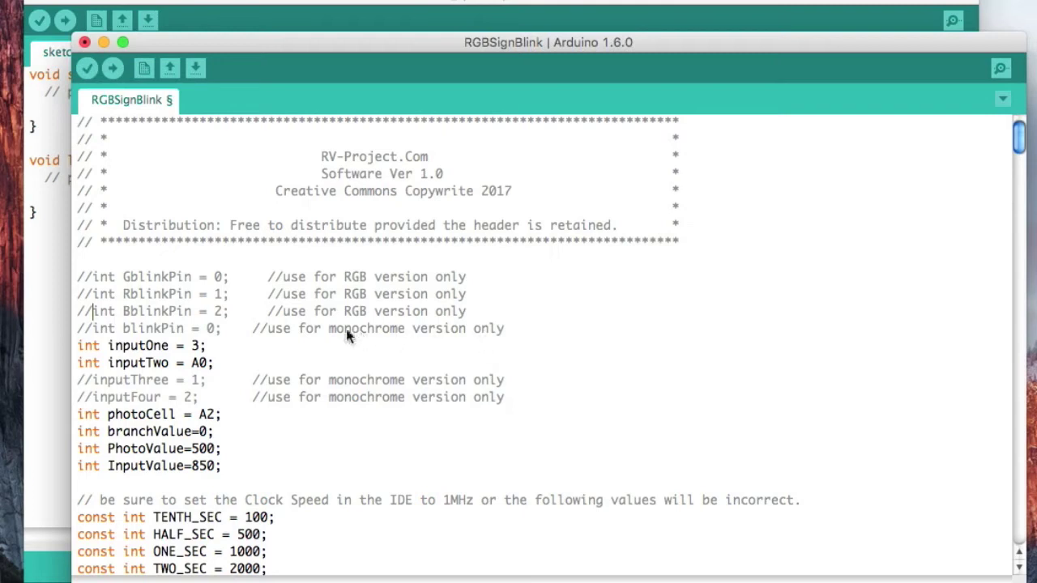
{"action": "double_click", "coordinate": [87, 345]}
{"action": "key", "text": "BackSpace"}
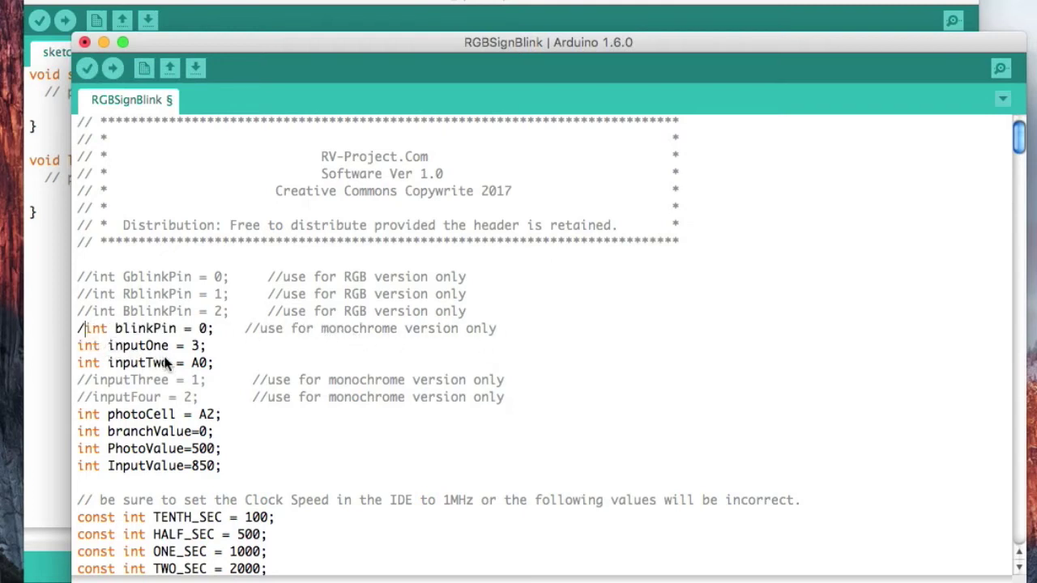
{"action": "key", "text": "BackSpace"}
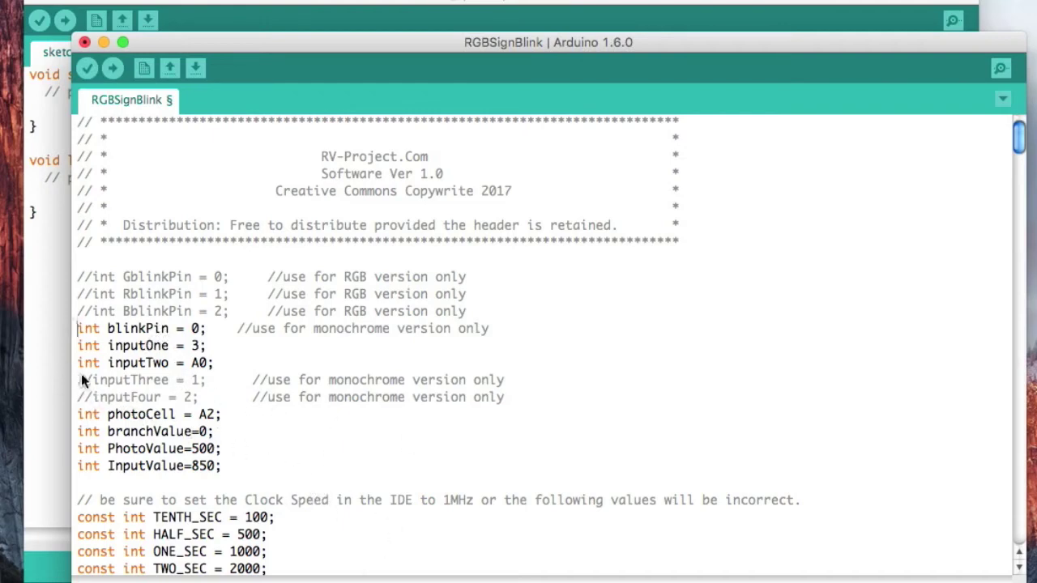
{"action": "scroll", "coordinate": [307, 393], "scroll_direction": "down", "scroll_amount": 10}
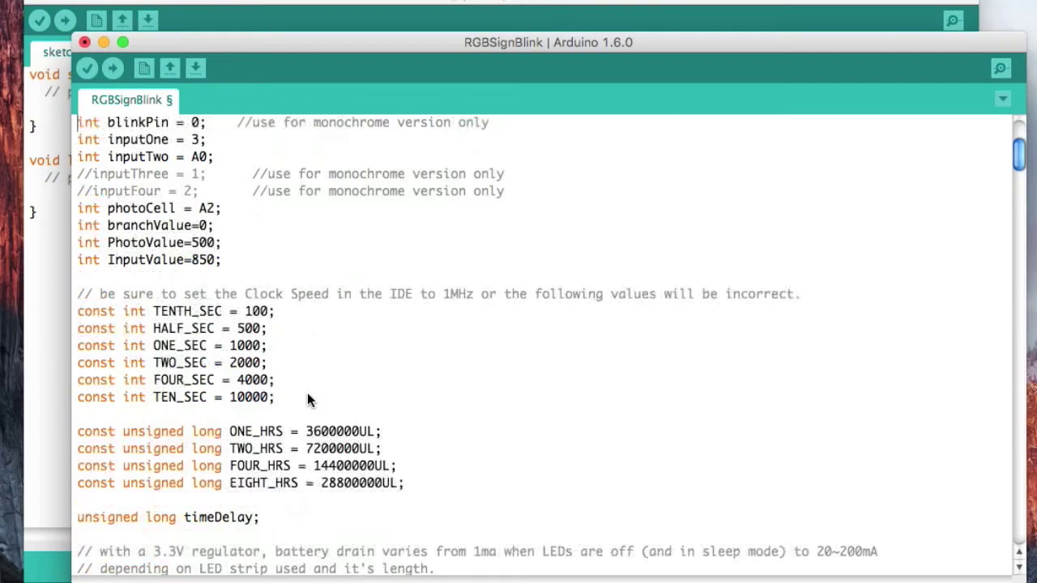
{"action": "scroll", "coordinate": [306, 389], "scroll_direction": "down", "scroll_amount": 10}
{"action": "scroll", "coordinate": [306, 390], "scroll_direction": "down", "scroll_amount": 5}
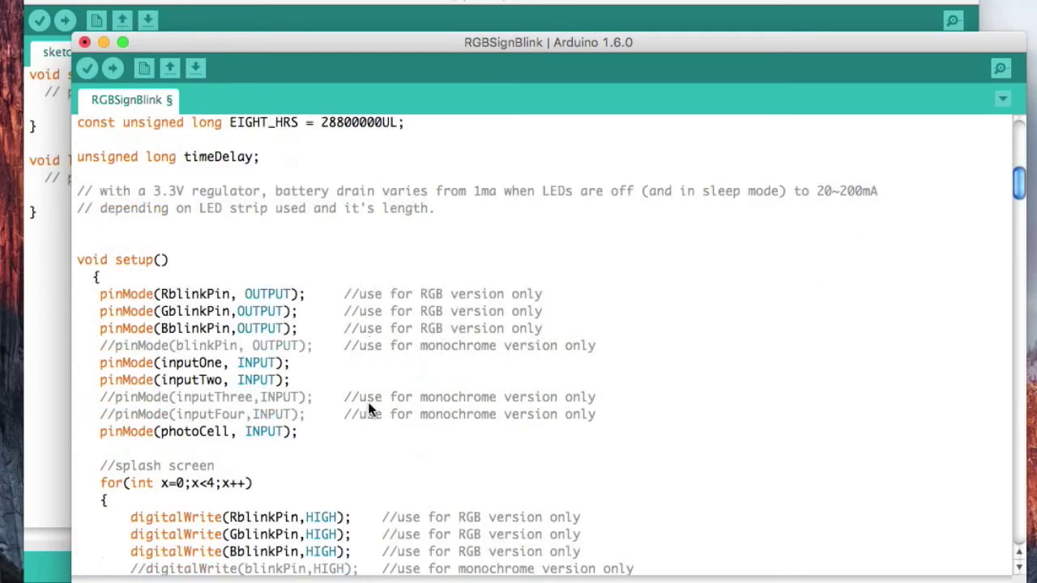
{"action": "scroll", "coordinate": [372, 405], "scroll_direction": "down", "scroll_amount": 5}
{"action": "scroll", "coordinate": [388, 486], "scroll_direction": "down", "scroll_amount": 10}
{"action": "scroll", "coordinate": [389, 459], "scroll_direction": "down", "scroll_amount": 8}
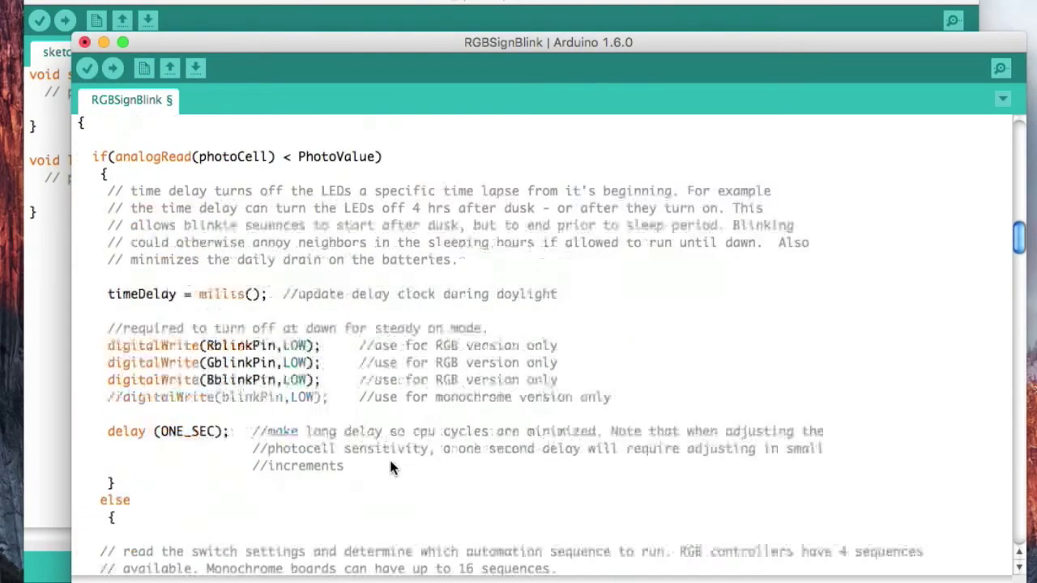
{"action": "scroll", "coordinate": [393, 462], "scroll_direction": "down", "scroll_amount": 8}
{"action": "scroll", "coordinate": [395, 469], "scroll_direction": "down", "scroll_amount": 10}
{"action": "scroll", "coordinate": [394, 466], "scroll_direction": "down", "scroll_amount": 6}
{"action": "scroll", "coordinate": [394, 469], "scroll_direction": "down", "scroll_amount": 4}
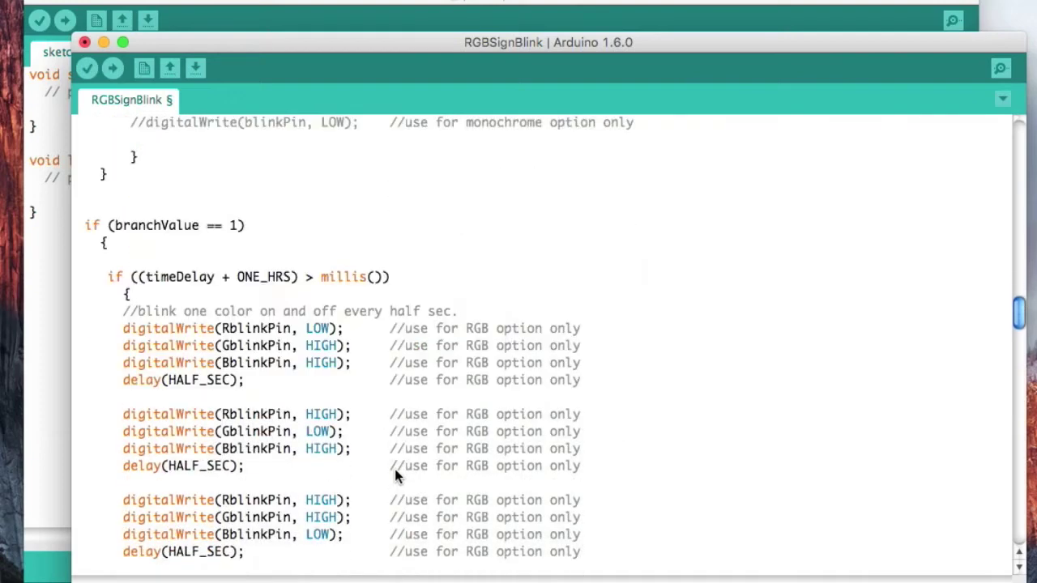
{"action": "scroll", "coordinate": [395, 469], "scroll_direction": "down", "scroll_amount": 8}
{"action": "scroll", "coordinate": [394, 466], "scroll_direction": "down", "scroll_amount": 6}
{"action": "scroll", "coordinate": [394, 465], "scroll_direction": "down", "scroll_amount": 5}
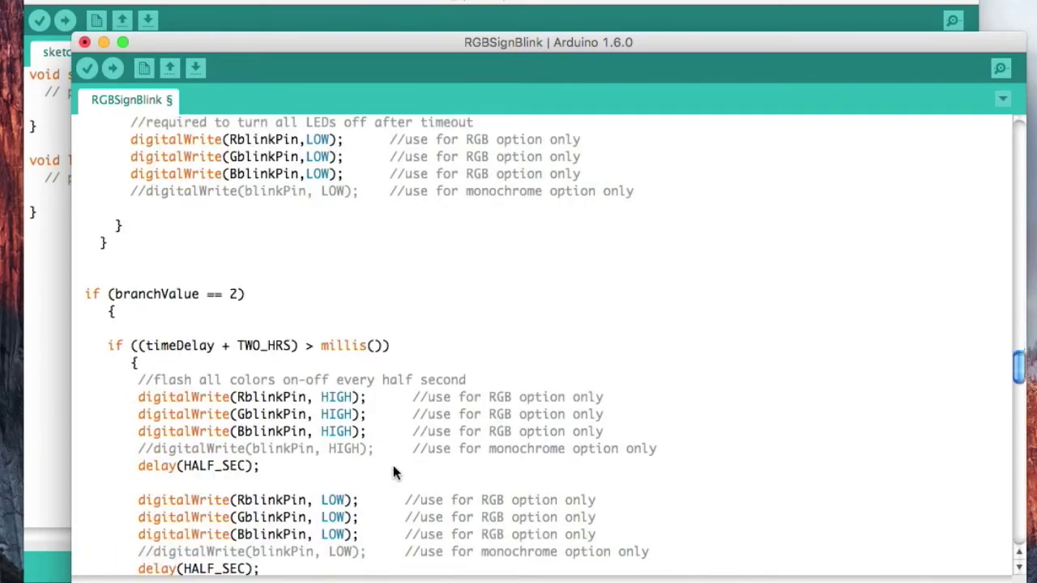
{"action": "scroll", "coordinate": [393, 465], "scroll_direction": "down", "scroll_amount": 6}
{"action": "scroll", "coordinate": [393, 465], "scroll_direction": "down", "scroll_amount": 3}
{"action": "scroll", "coordinate": [393, 465], "scroll_direction": "down", "scroll_amount": 3}
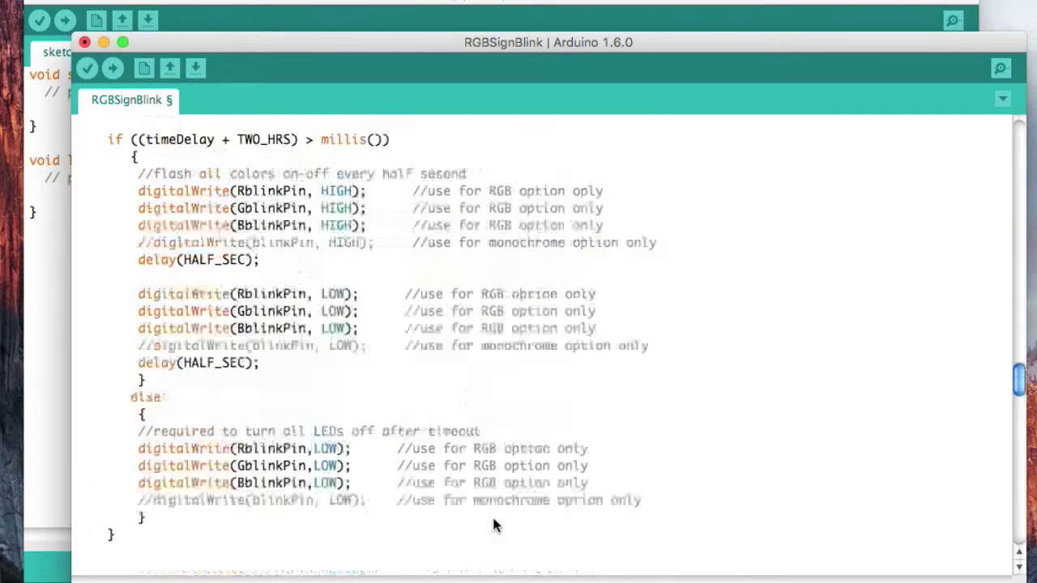
{"action": "scroll", "coordinate": [492, 510], "scroll_direction": "up", "scroll_amount": 10}
{"action": "scroll", "coordinate": [486, 498], "scroll_direction": "up", "scroll_amount": 10}
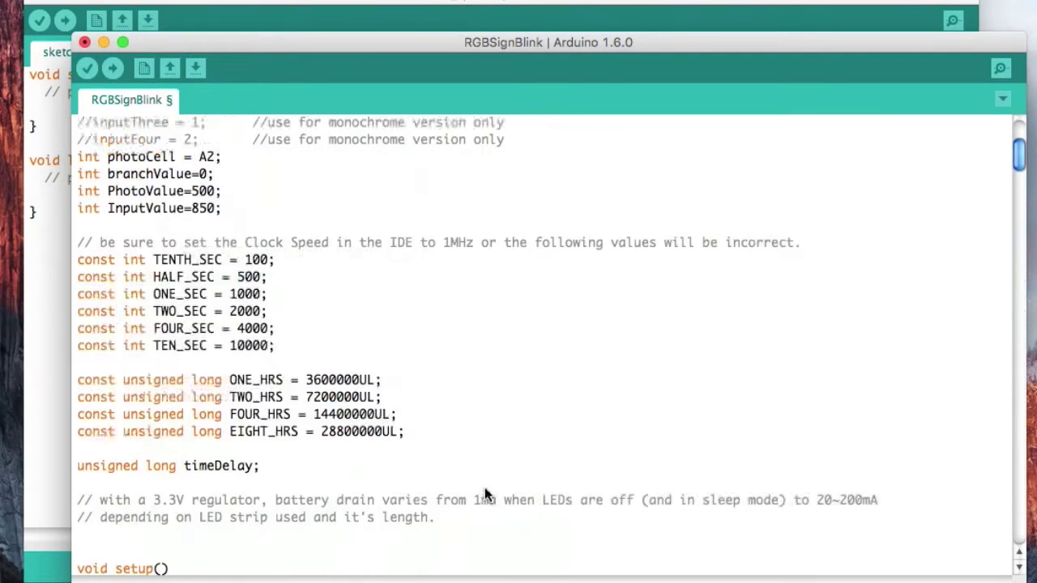
{"action": "scroll", "coordinate": [486, 494], "scroll_direction": "up", "scroll_amount": 5}
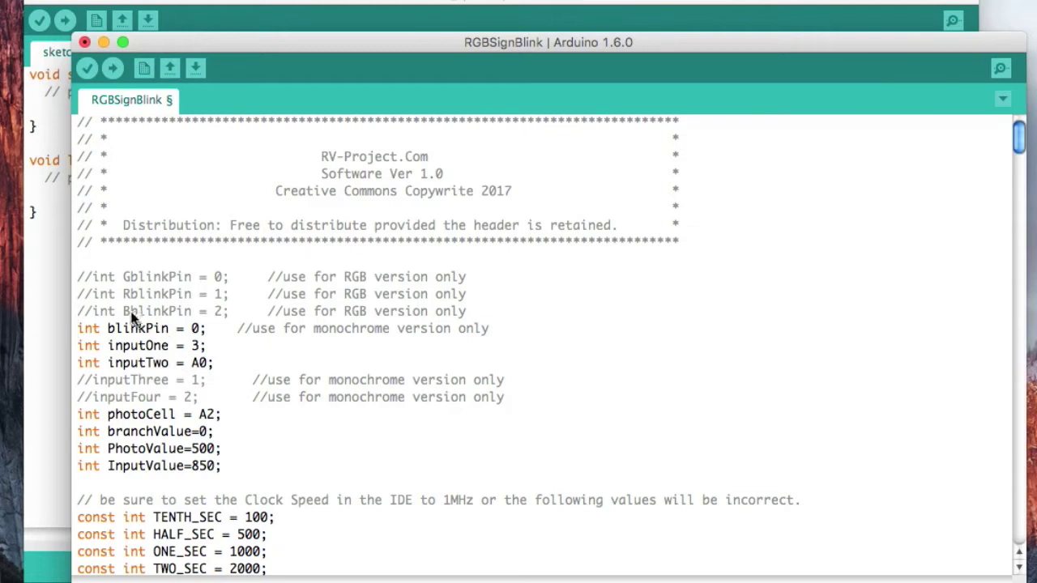
Restore the GblinkPin, RblinkPin and BblinkPin declarations by removing their comment slashes.
{"action": "left_click", "coordinate": [91, 281]}
{"action": "key", "text": "BackSpace"}
{"action": "key", "text": "BackSpace"}
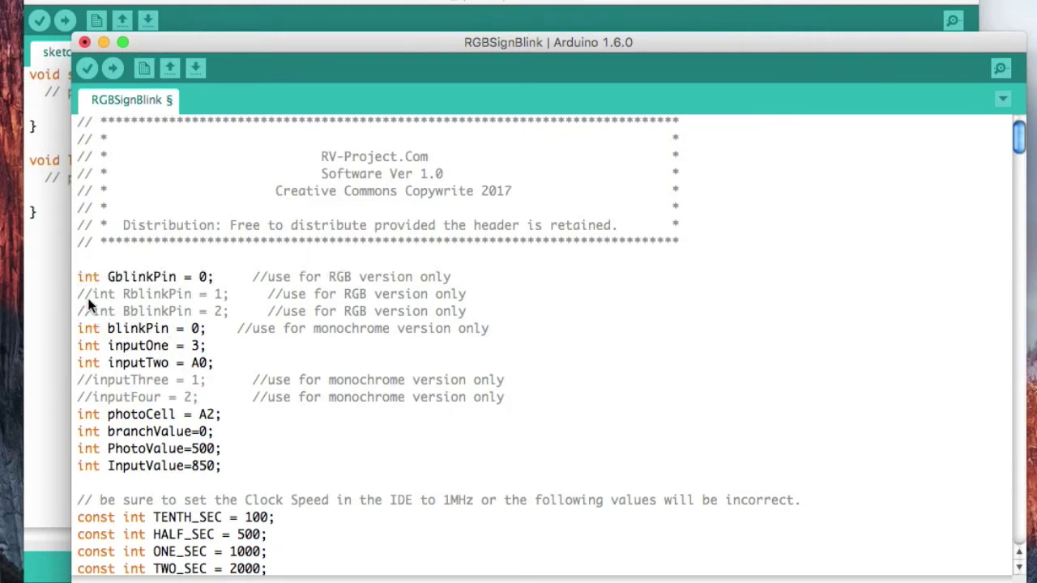
{"action": "left_click", "coordinate": [91, 297]}
{"action": "key", "text": "BackSpace"}
{"action": "key", "text": "BackSpace"}
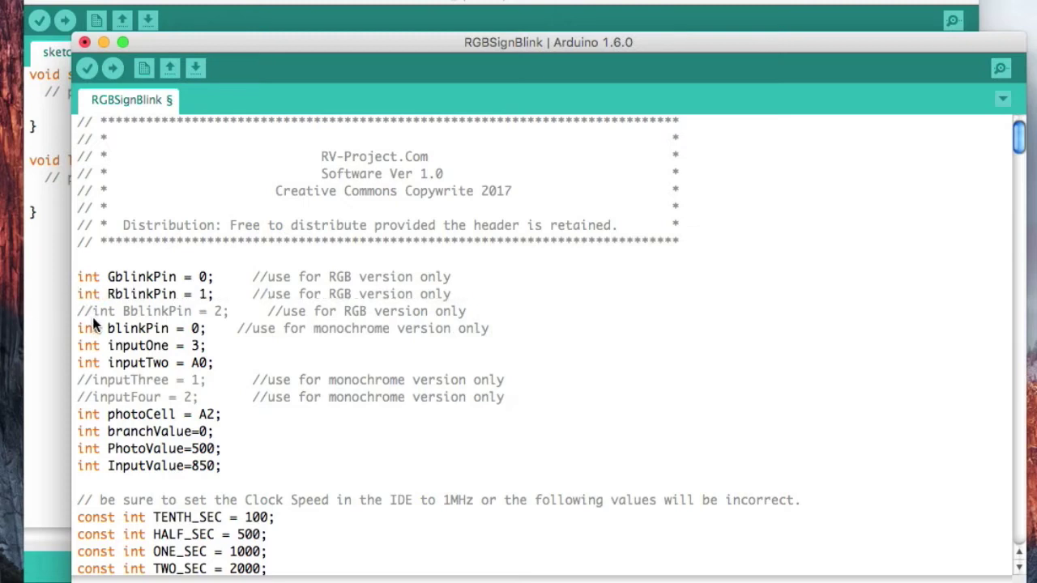
{"action": "left_click", "coordinate": [92, 315]}
{"action": "key", "text": "BackSpace"}
{"action": "key", "text": "BackSpace"}
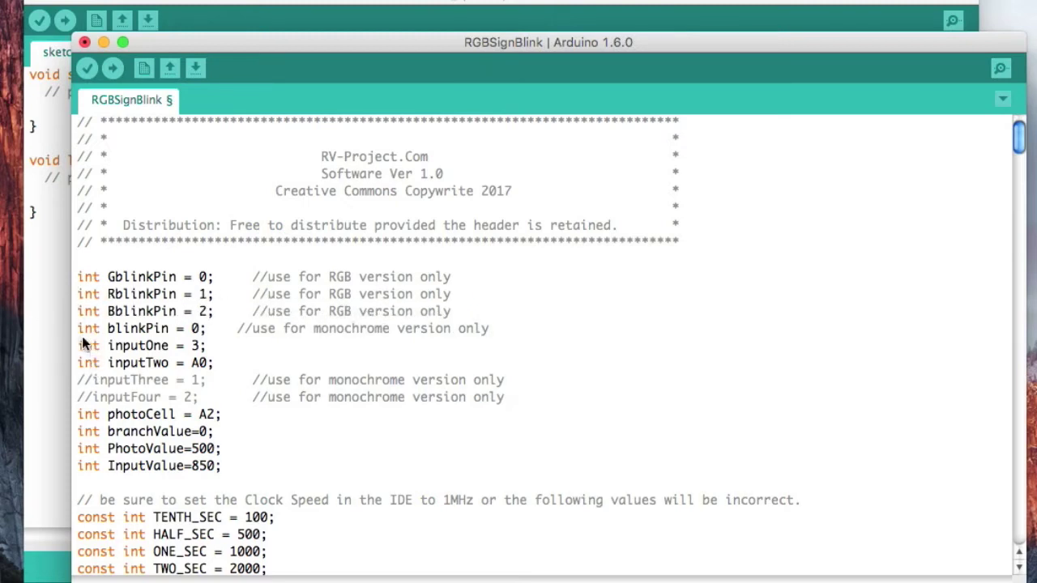
{"action": "left_click", "coordinate": [79, 330]}
{"action": "type", "text": "//"}
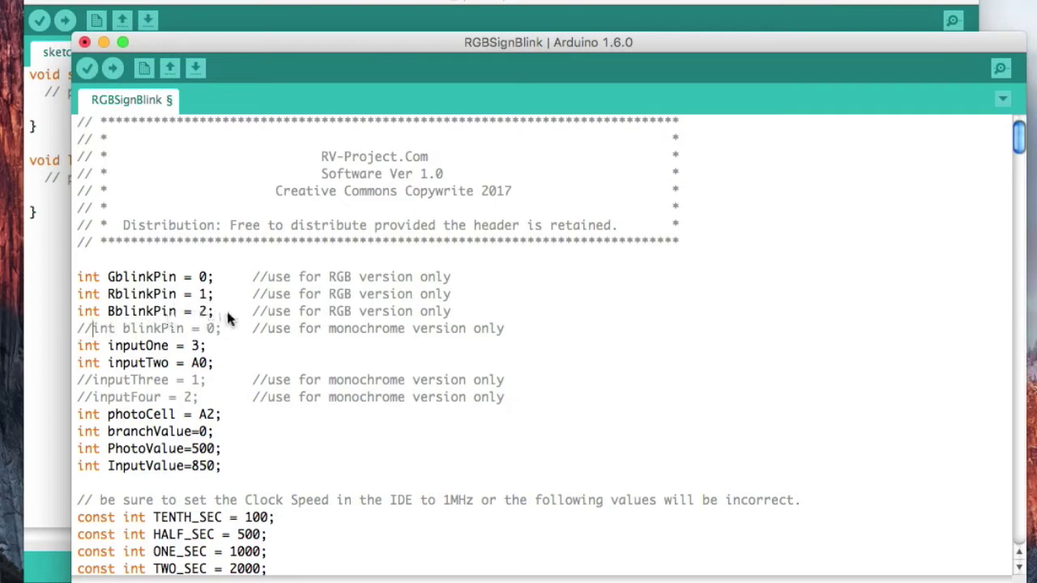
{"action": "scroll", "coordinate": [228, 308], "scroll_direction": "down", "scroll_amount": 3}
{"action": "scroll", "coordinate": [228, 308], "scroll_direction": "down", "scroll_amount": 3}
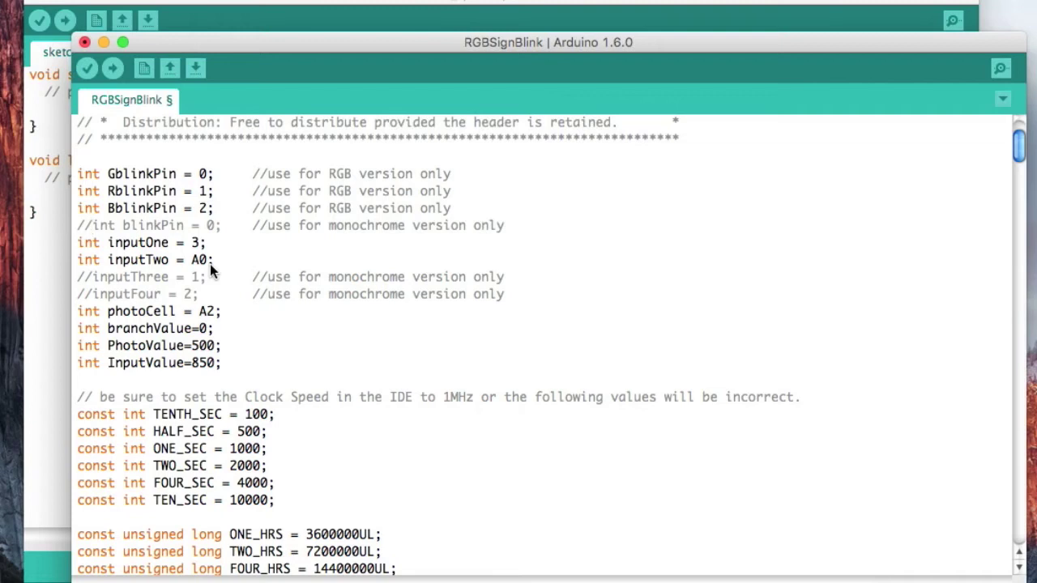
{"action": "scroll", "coordinate": [210, 264], "scroll_direction": "down", "scroll_amount": 3}
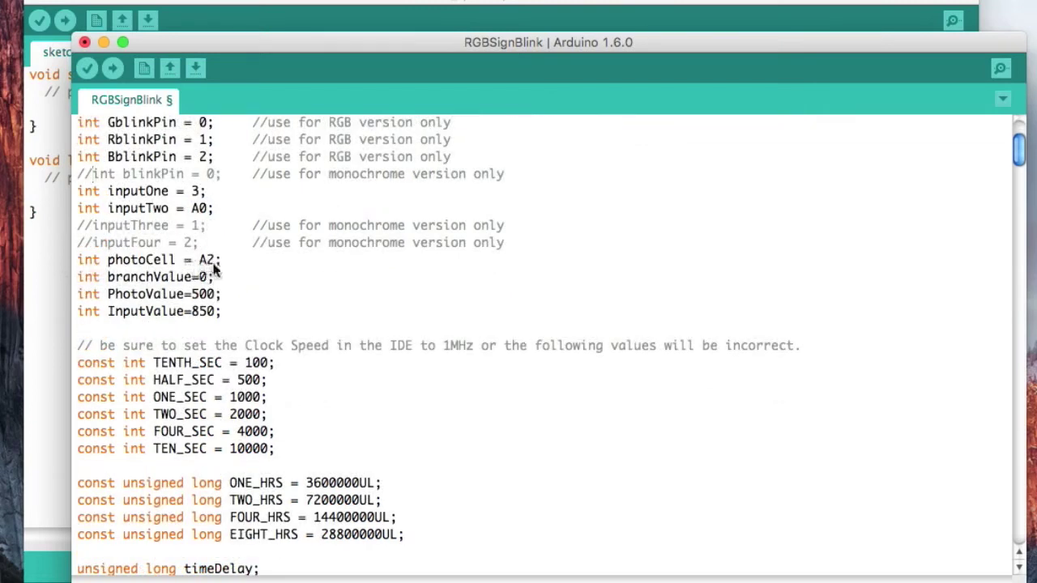
{"action": "scroll", "coordinate": [221, 260], "scroll_direction": "down", "scroll_amount": 3}
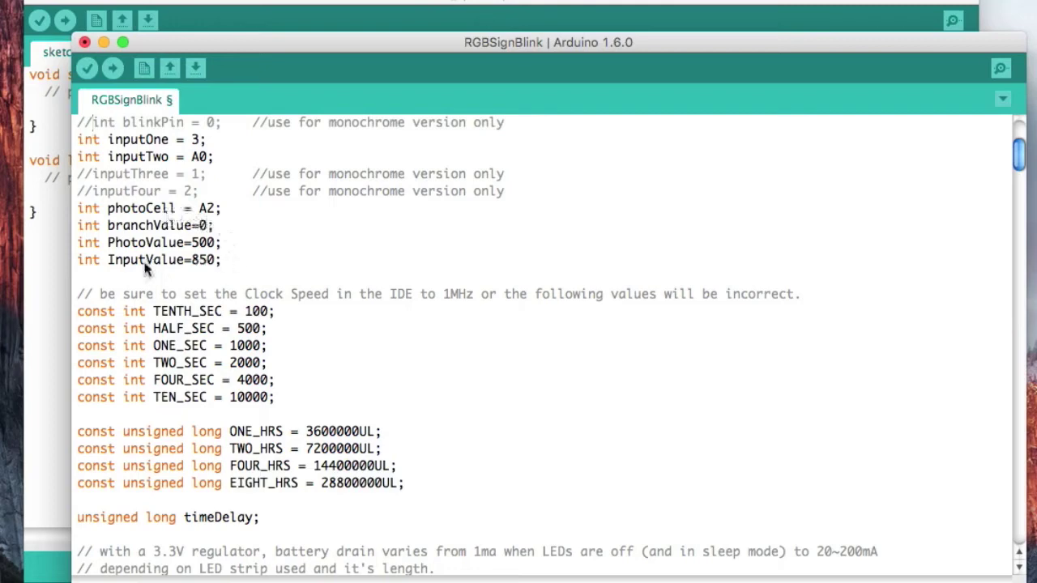
{"action": "scroll", "coordinate": [454, 370], "scroll_direction": "down", "scroll_amount": 3}
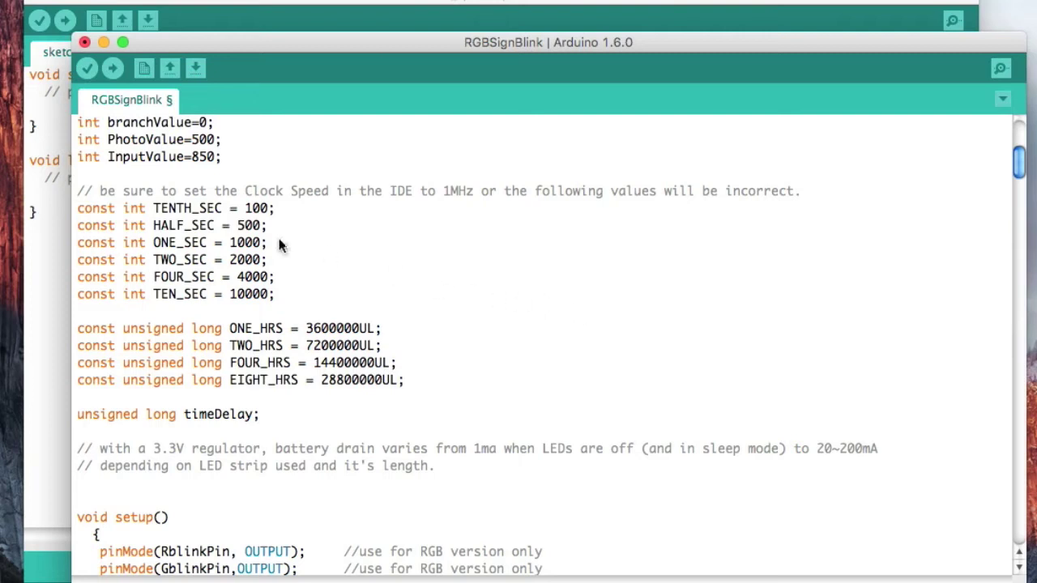
{"action": "left_click_drag", "start_coordinate": [96, 210], "coordinate": [94, 228]}
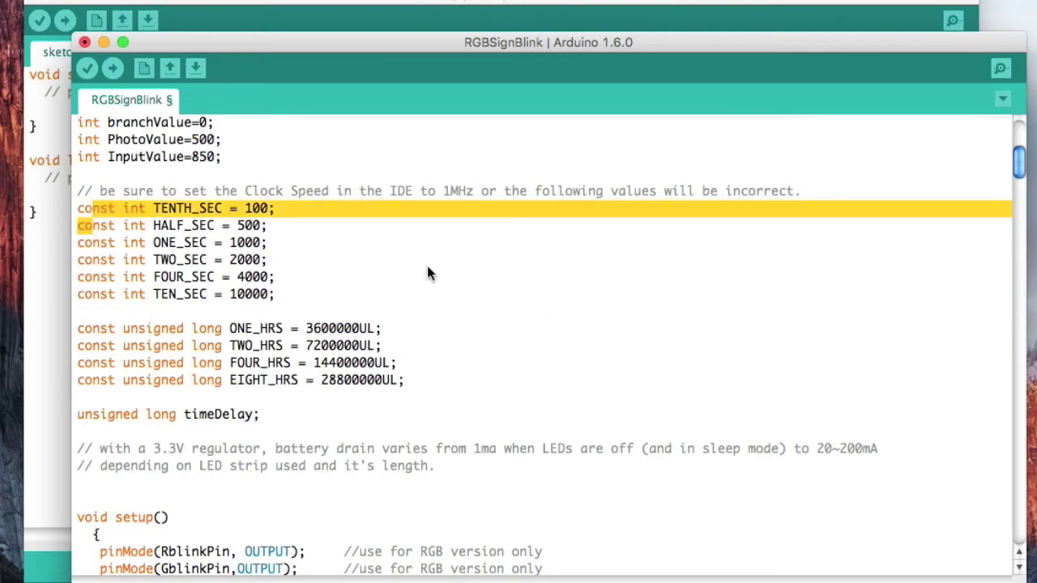
{"action": "left_click", "coordinate": [118, 233]}
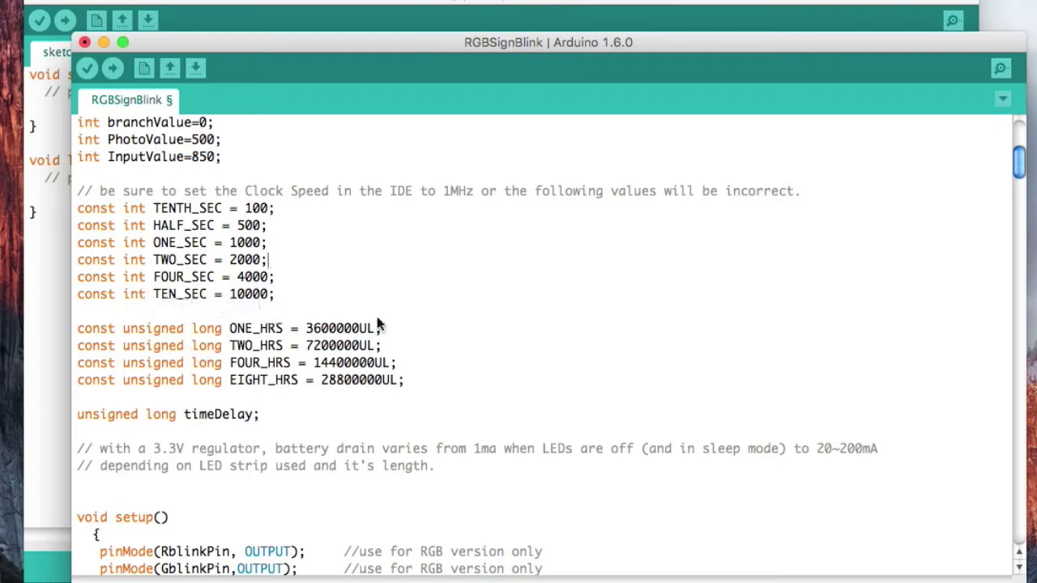
{"action": "scroll", "coordinate": [429, 324], "scroll_direction": "down", "scroll_amount": 3}
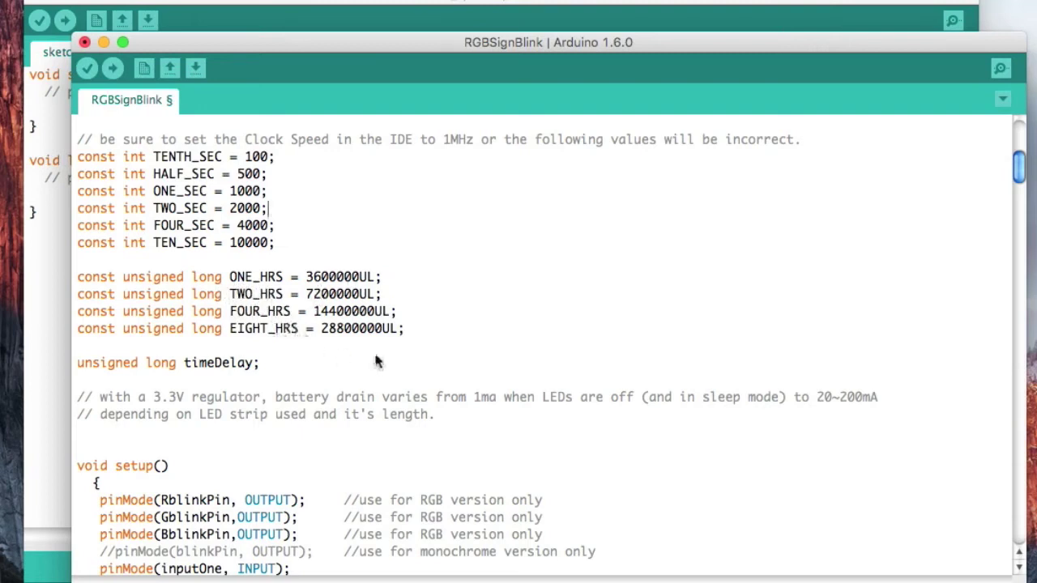
{"action": "scroll", "coordinate": [414, 255], "scroll_direction": "down", "scroll_amount": 5}
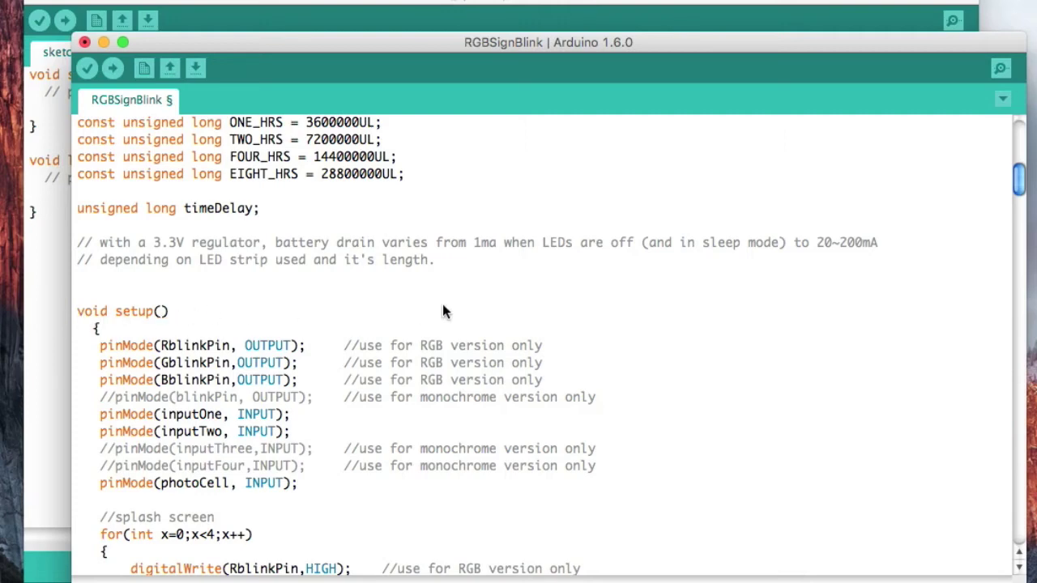
{"action": "scroll", "coordinate": [442, 303], "scroll_direction": "down", "scroll_amount": 3}
{"action": "scroll", "coordinate": [442, 304], "scroll_direction": "down", "scroll_amount": 3}
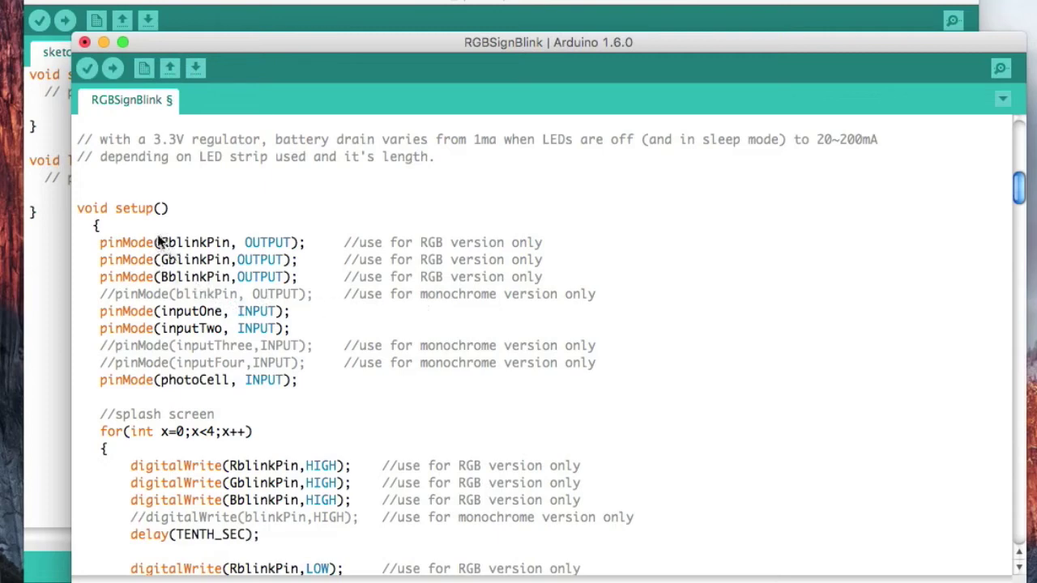
{"action": "scroll", "coordinate": [357, 255], "scroll_direction": "down", "scroll_amount": 3}
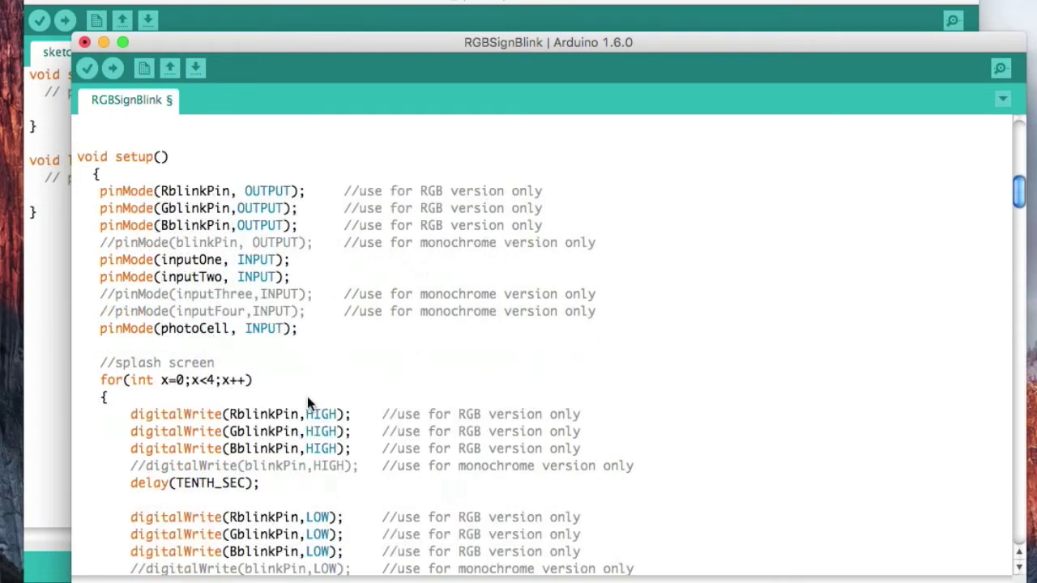
{"action": "scroll", "coordinate": [308, 402], "scroll_direction": "down", "scroll_amount": 10}
{"action": "scroll", "coordinate": [308, 402], "scroll_direction": "up", "scroll_amount": 3}
{"action": "scroll", "coordinate": [308, 403], "scroll_direction": "up", "scroll_amount": 5}
{"action": "left_click", "coordinate": [223, 300]}
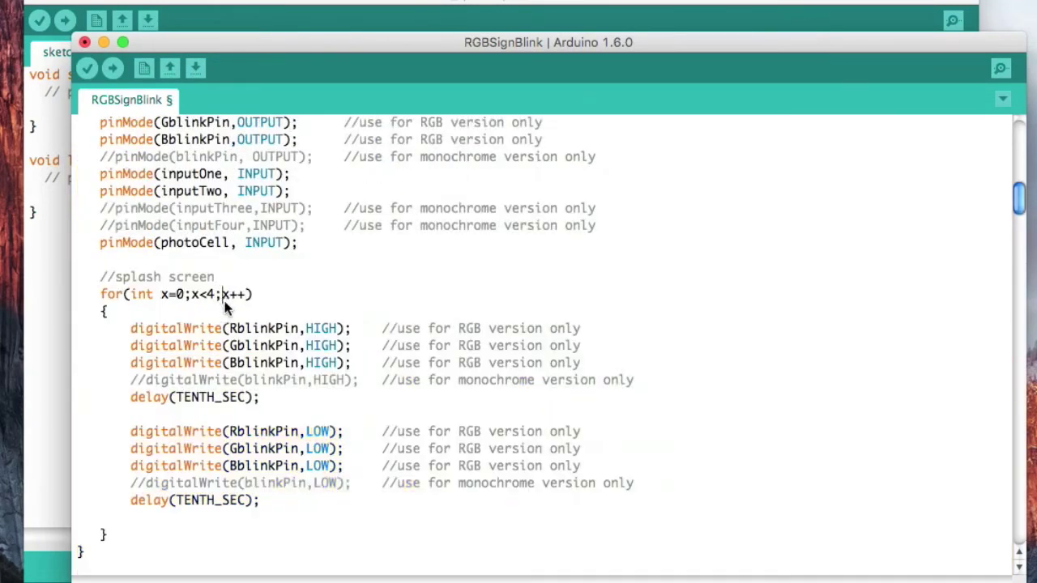
{"action": "scroll", "coordinate": [225, 306], "scroll_direction": "up", "scroll_amount": 3}
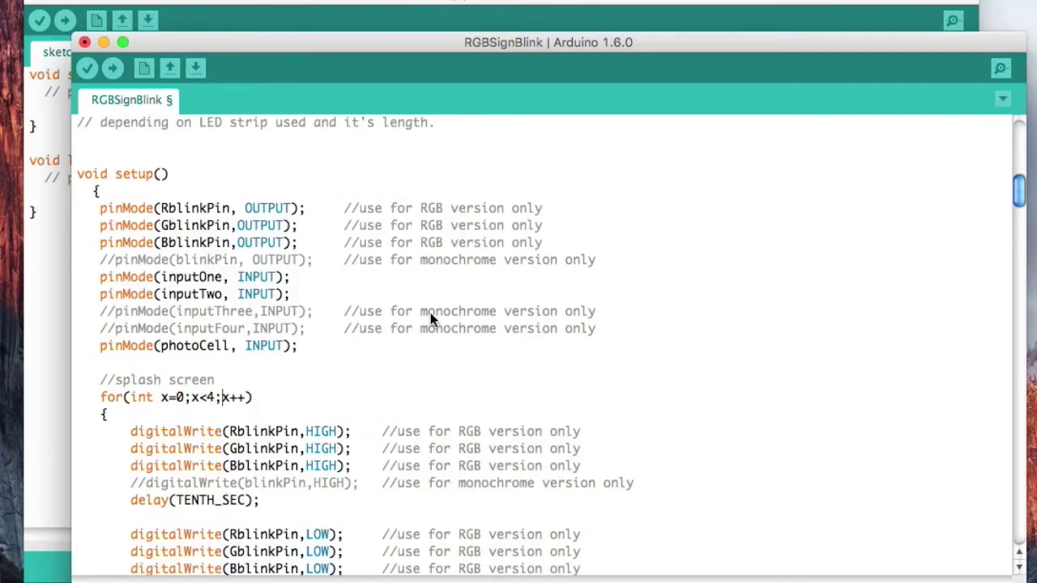
{"action": "scroll", "coordinate": [430, 313], "scroll_direction": "down", "scroll_amount": 5}
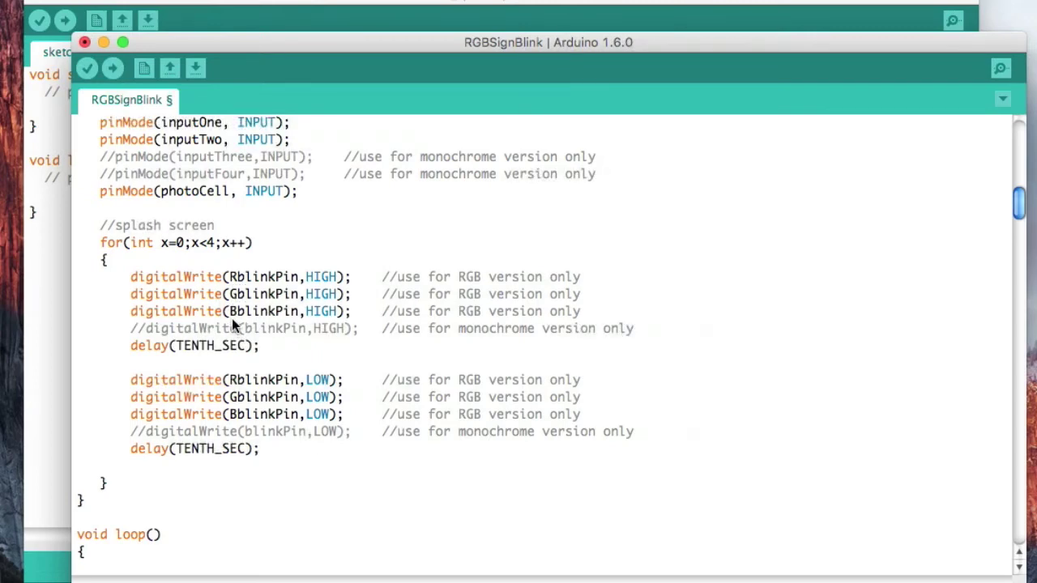
{"action": "scroll", "coordinate": [275, 336], "scroll_direction": "down", "scroll_amount": 3}
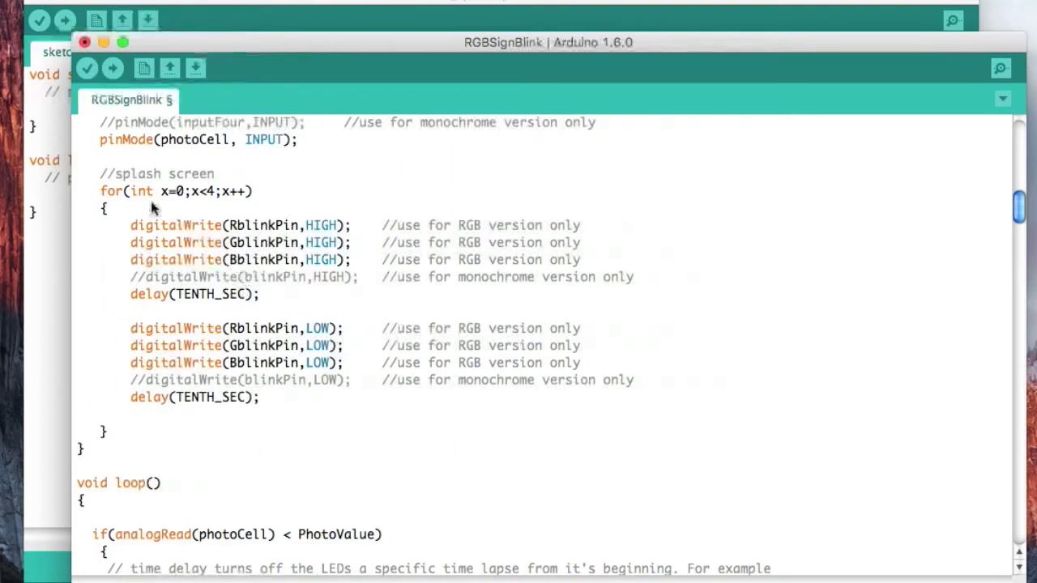
{"action": "scroll", "coordinate": [324, 275], "scroll_direction": "down", "scroll_amount": 3}
{"action": "scroll", "coordinate": [243, 348], "scroll_direction": "down", "scroll_amount": 3}
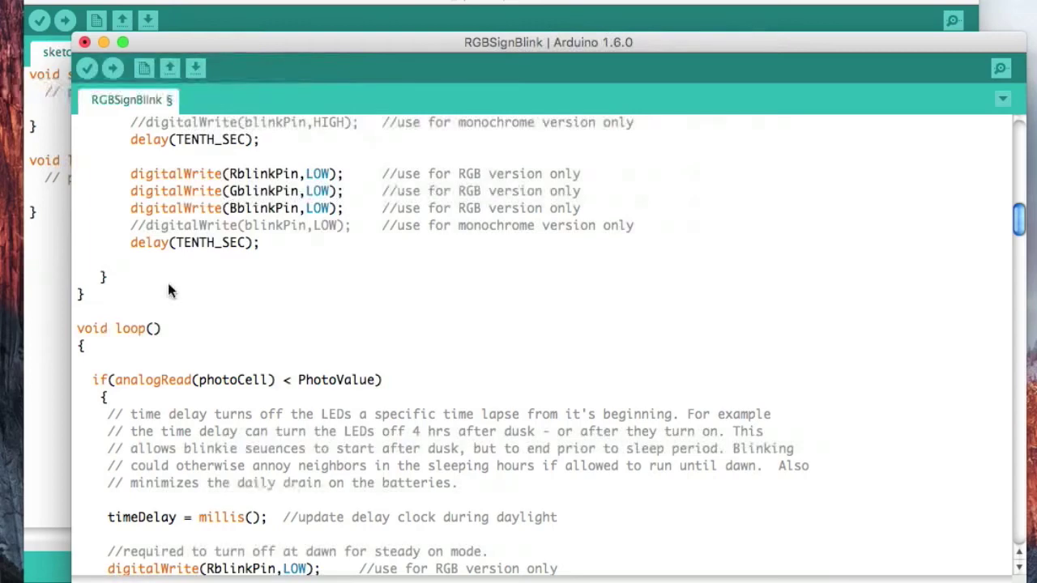
{"action": "scroll", "coordinate": [181, 332], "scroll_direction": "up", "scroll_amount": 6}
{"action": "scroll", "coordinate": [165, 245], "scroll_direction": "down", "scroll_amount": 5}
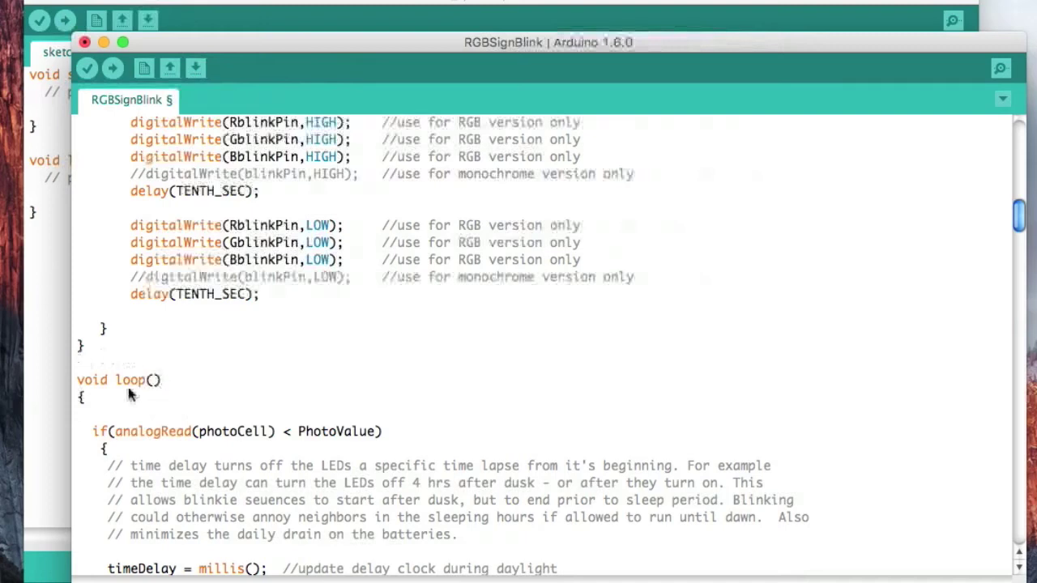
{"action": "scroll", "coordinate": [329, 339], "scroll_direction": "down", "scroll_amount": 2}
{"action": "scroll", "coordinate": [330, 339], "scroll_direction": "down", "scroll_amount": 2}
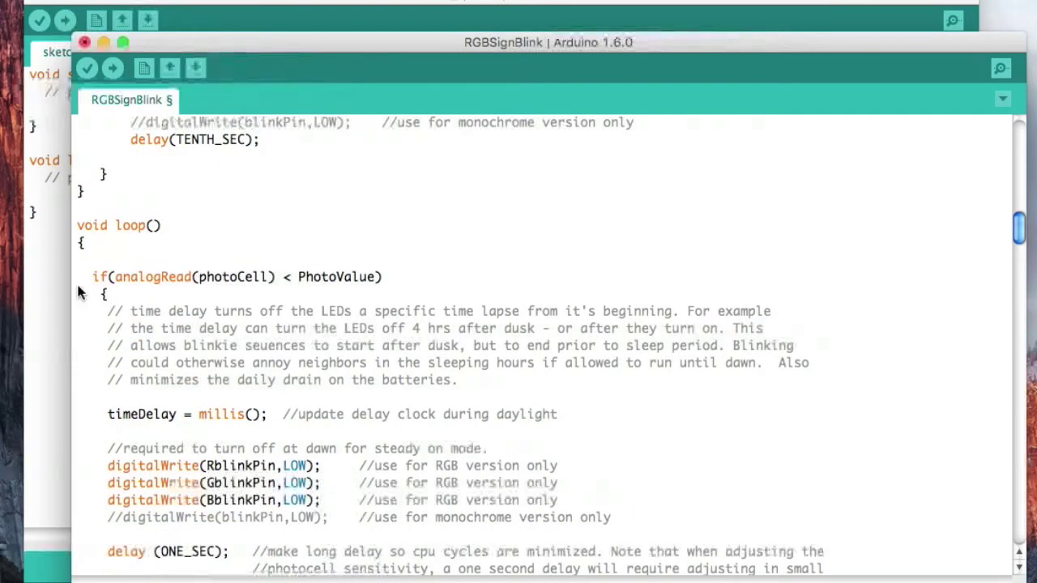
{"action": "scroll", "coordinate": [96, 282], "scroll_direction": "down", "scroll_amount": 1}
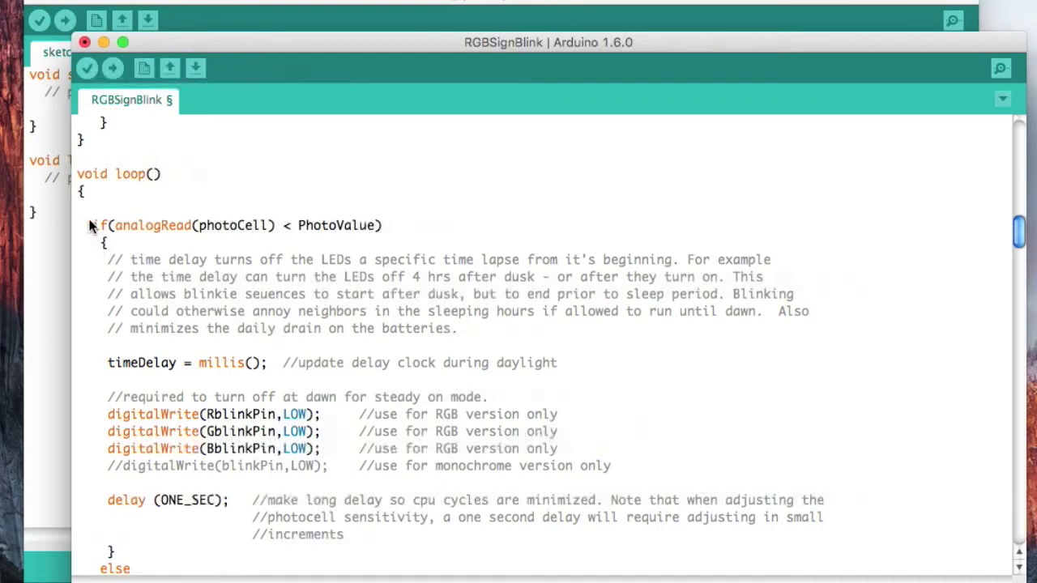
{"action": "double_click", "coordinate": [95, 225]}
{"action": "left_click_drag", "start_coordinate": [96, 569], "coordinate": [103, 427]}
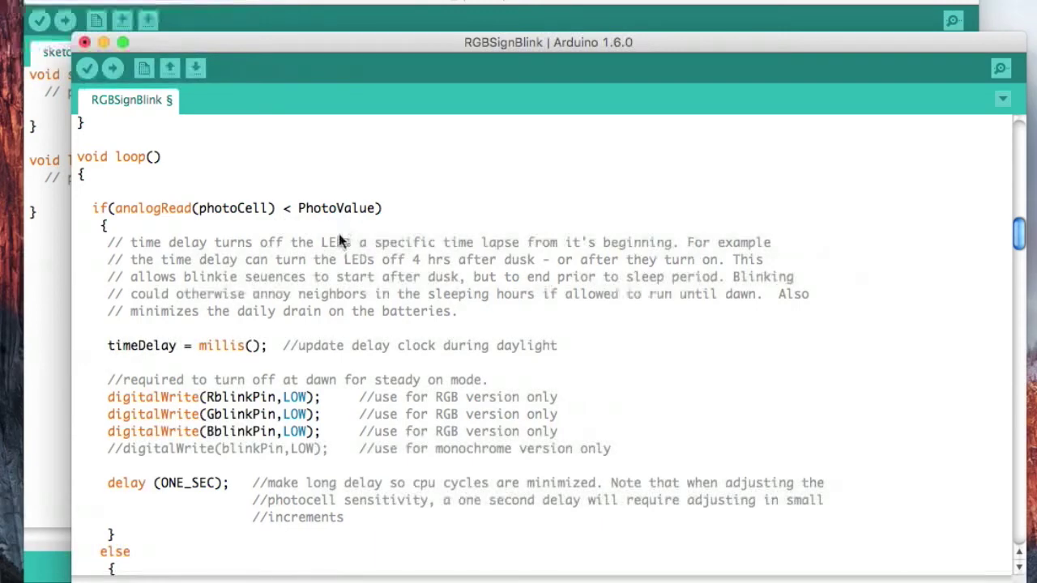
{"action": "scroll", "coordinate": [339, 233], "scroll_direction": "down", "scroll_amount": 3}
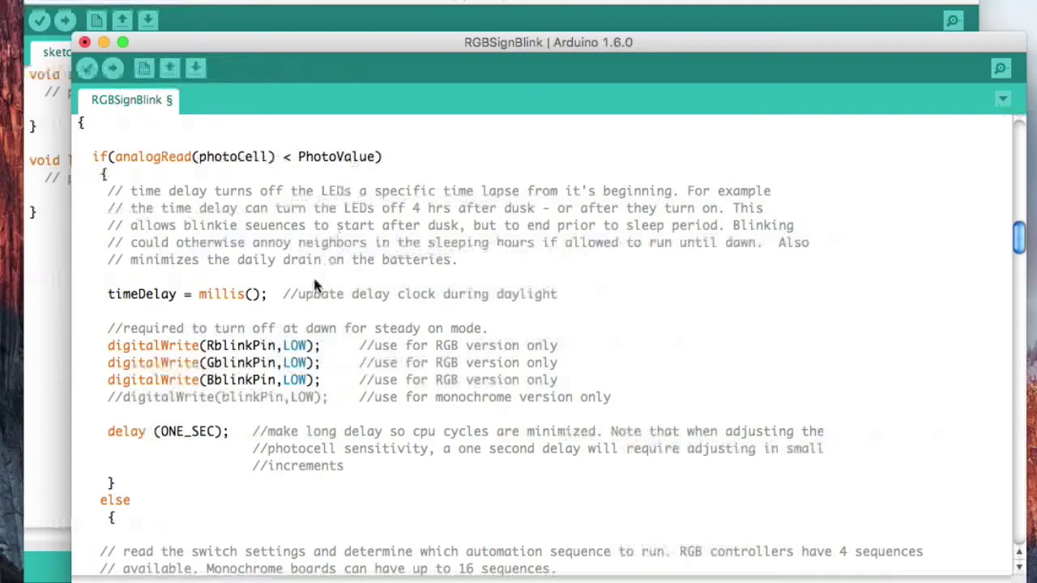
{"action": "scroll", "coordinate": [314, 278], "scroll_direction": "down", "scroll_amount": 3}
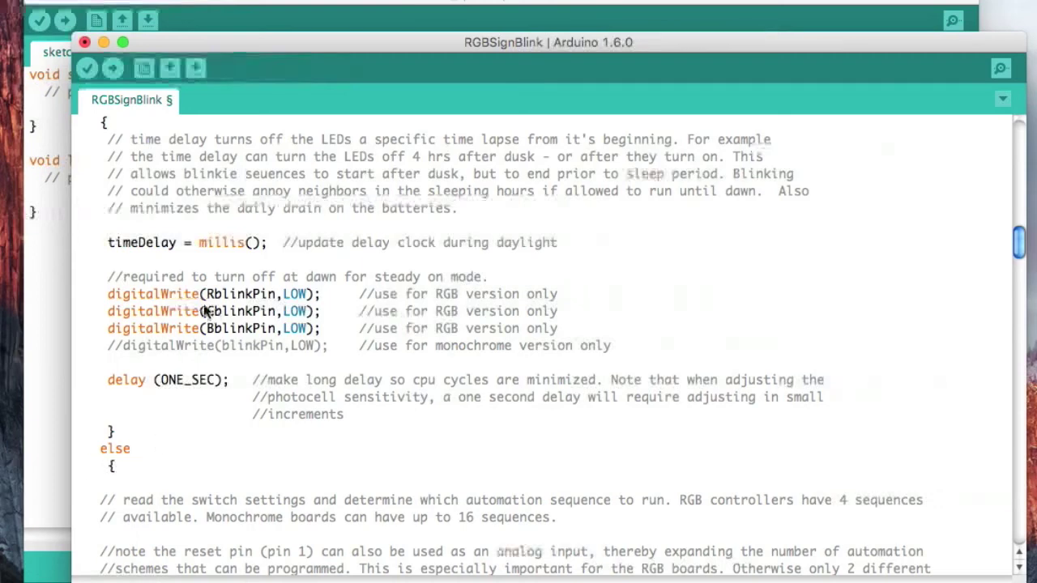
{"action": "scroll", "coordinate": [114, 462], "scroll_direction": "down", "scroll_amount": 10}
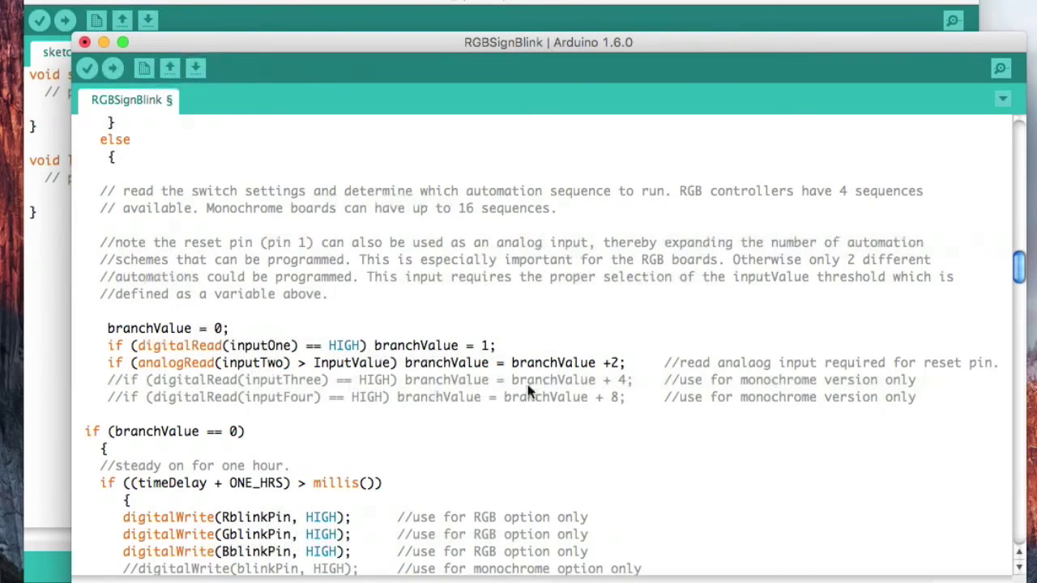
{"action": "left_click", "coordinate": [611, 367]}
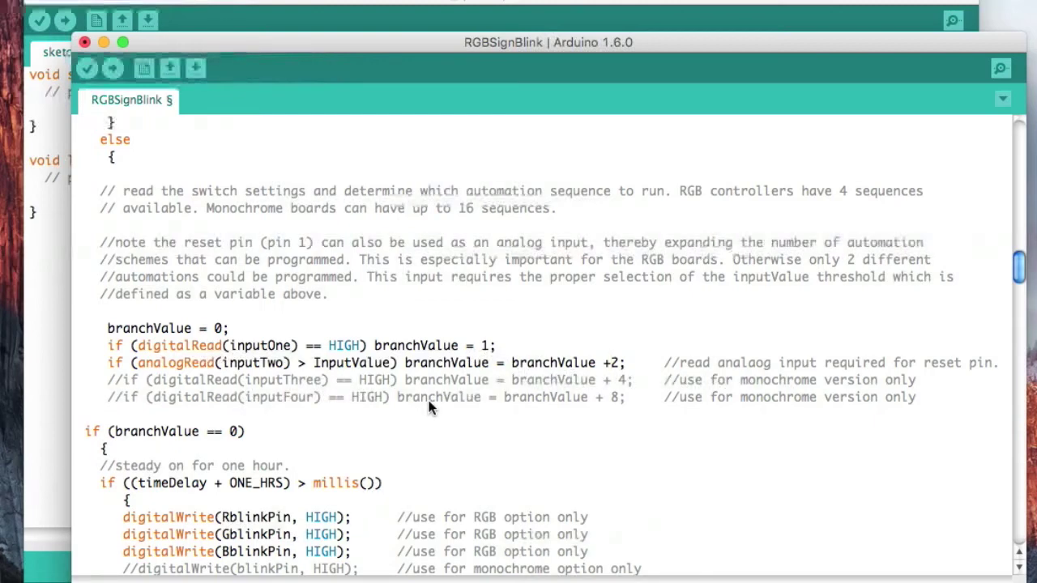
{"action": "scroll", "coordinate": [429, 405], "scroll_direction": "down", "scroll_amount": 3}
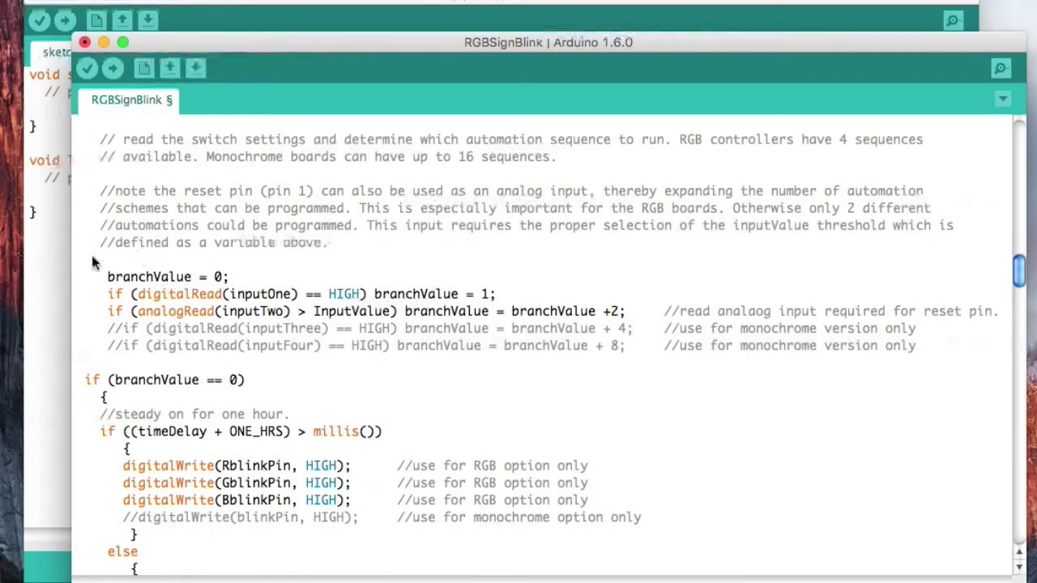
{"action": "scroll", "coordinate": [162, 284], "scroll_direction": "down", "scroll_amount": 3}
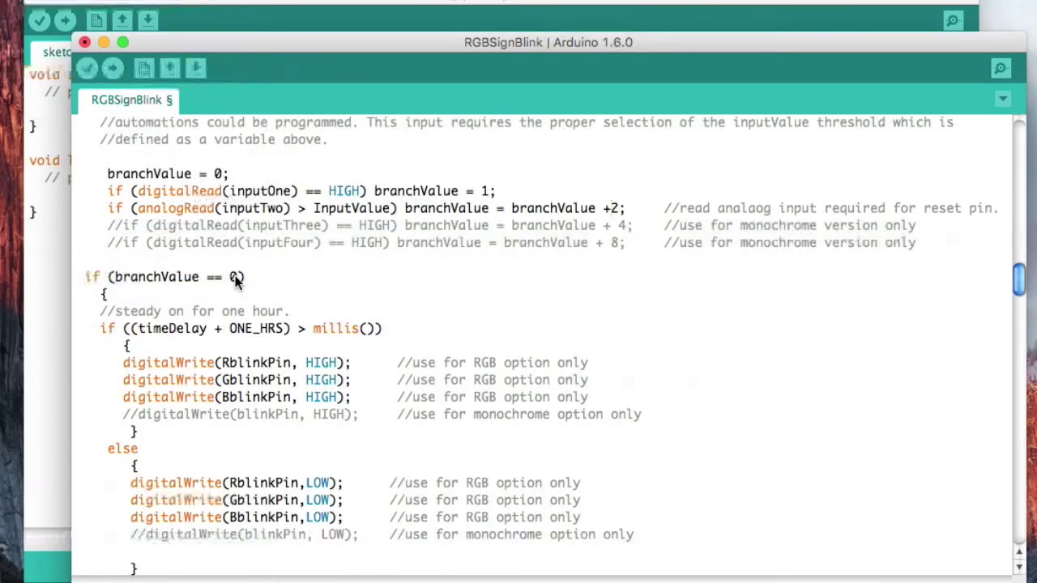
{"action": "scroll", "coordinate": [235, 277], "scroll_direction": "down", "scroll_amount": 3}
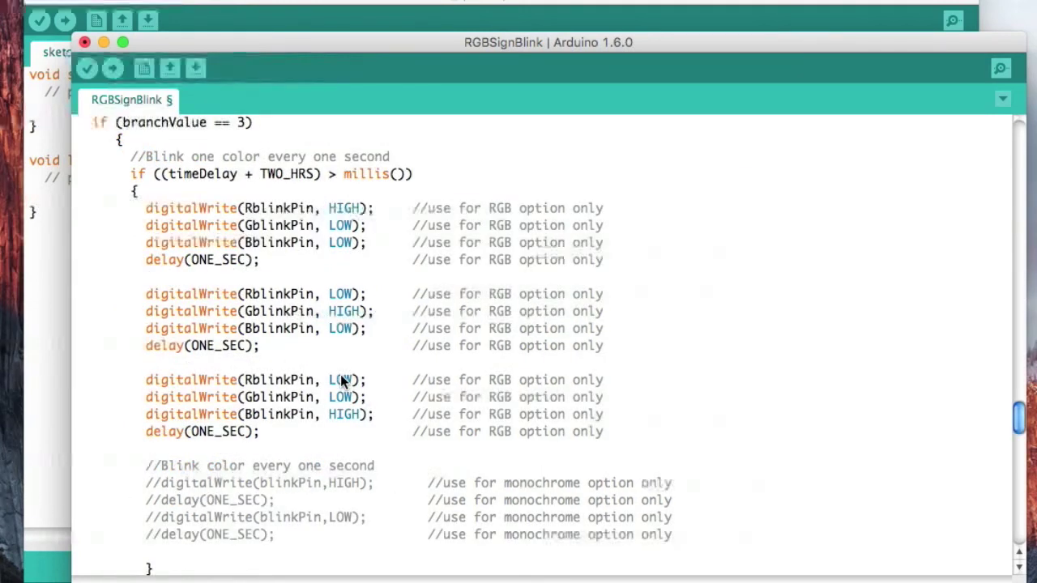
{"action": "scroll", "coordinate": [341, 381], "scroll_direction": "down", "scroll_amount": 8}
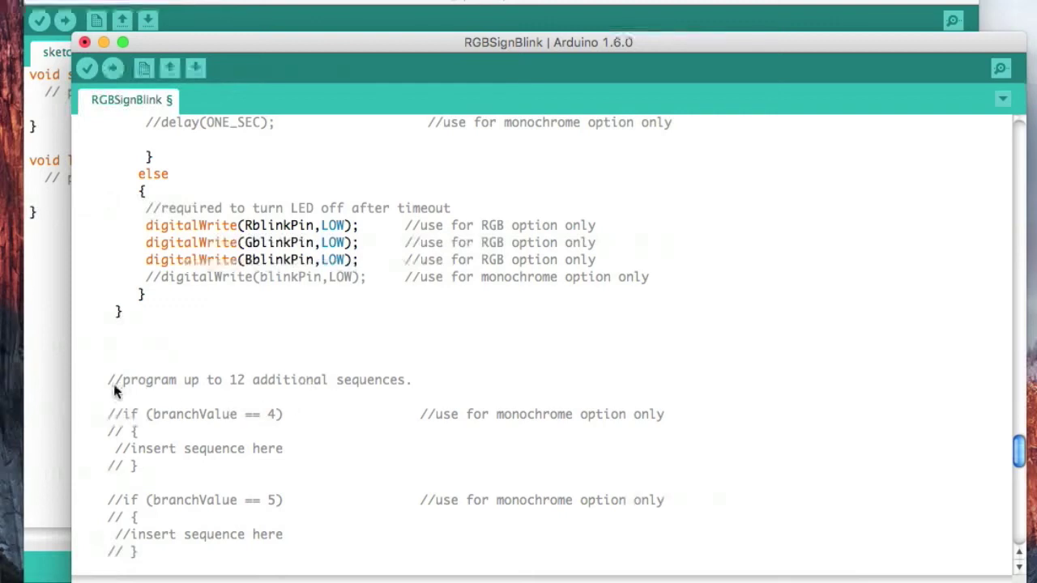
{"action": "scroll", "coordinate": [112, 399], "scroll_direction": "down", "scroll_amount": 3}
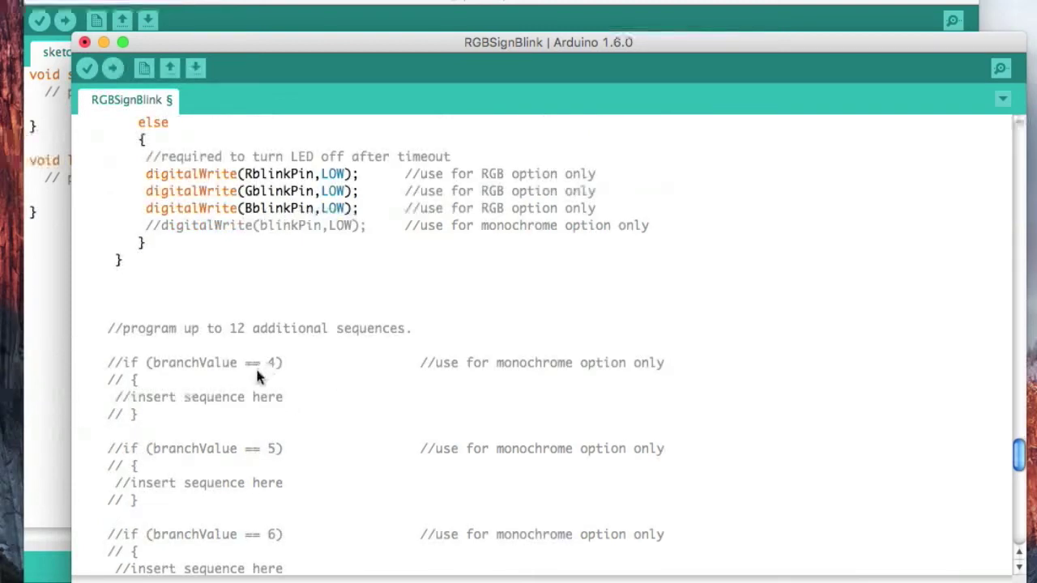
{"action": "scroll", "coordinate": [268, 368], "scroll_direction": "down", "scroll_amount": 3}
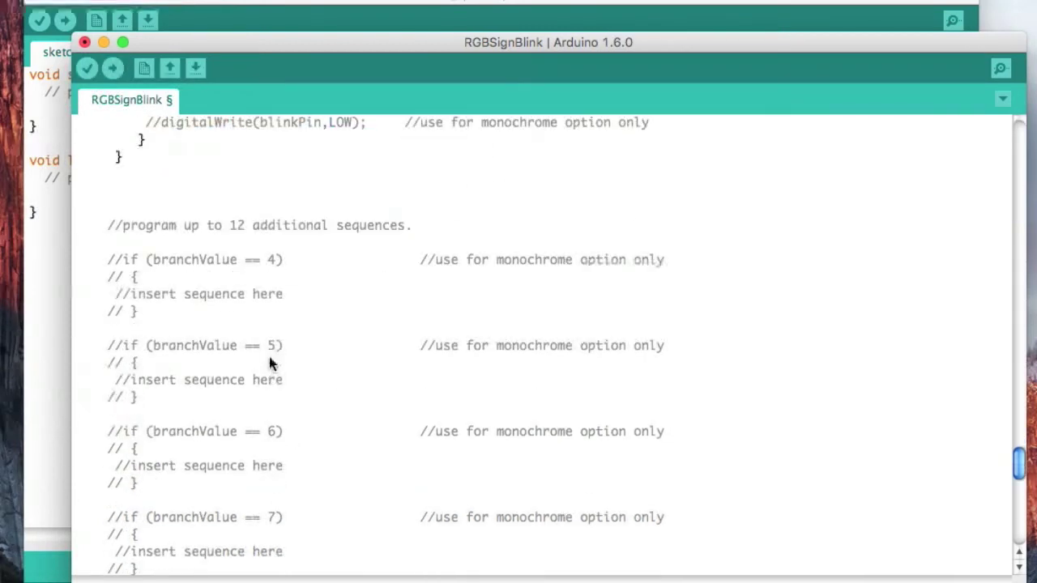
{"action": "scroll", "coordinate": [268, 353], "scroll_direction": "down", "scroll_amount": 4}
{"action": "scroll", "coordinate": [269, 363], "scroll_direction": "down", "scroll_amount": 3}
{"action": "scroll", "coordinate": [270, 363], "scroll_direction": "down", "scroll_amount": 3}
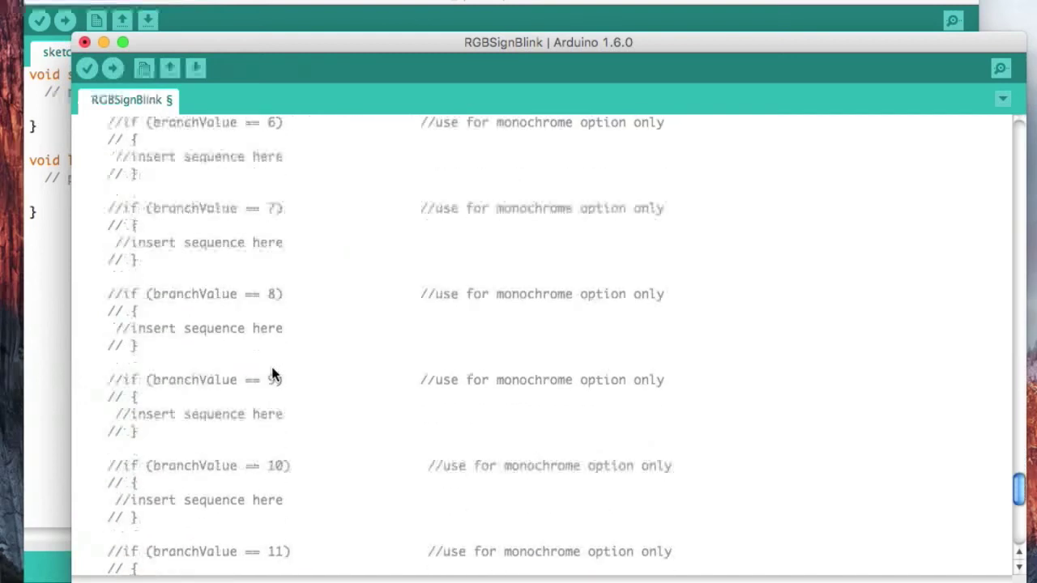
{"action": "scroll", "coordinate": [269, 365], "scroll_direction": "down", "scroll_amount": 6}
{"action": "scroll", "coordinate": [272, 369], "scroll_direction": "down", "scroll_amount": 3}
{"action": "scroll", "coordinate": [271, 374], "scroll_direction": "down", "scroll_amount": 3}
{"action": "scroll", "coordinate": [271, 369], "scroll_direction": "up", "scroll_amount": 8}
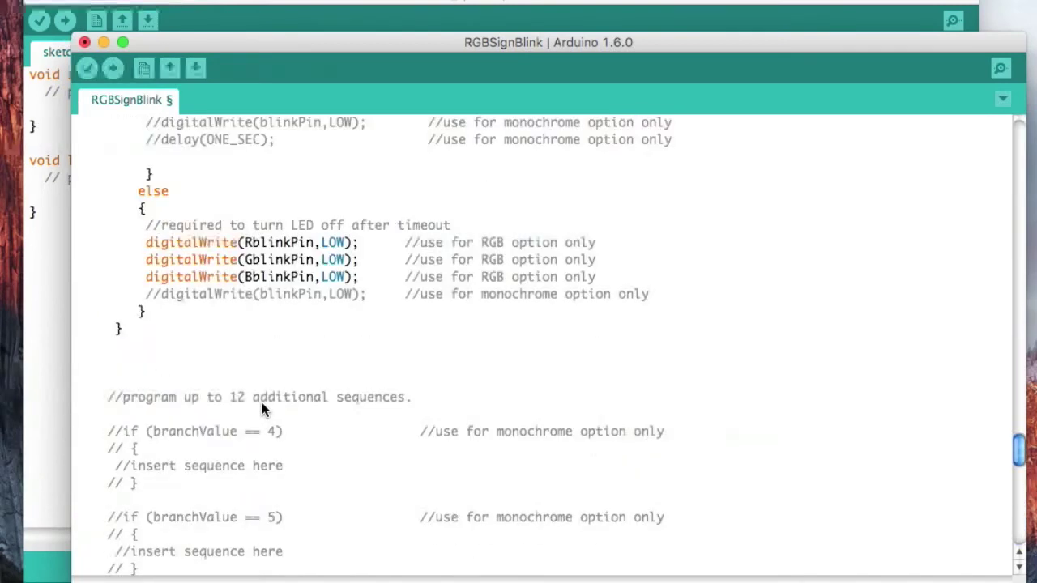
{"action": "scroll", "coordinate": [260, 389], "scroll_direction": "up", "scroll_amount": 4}
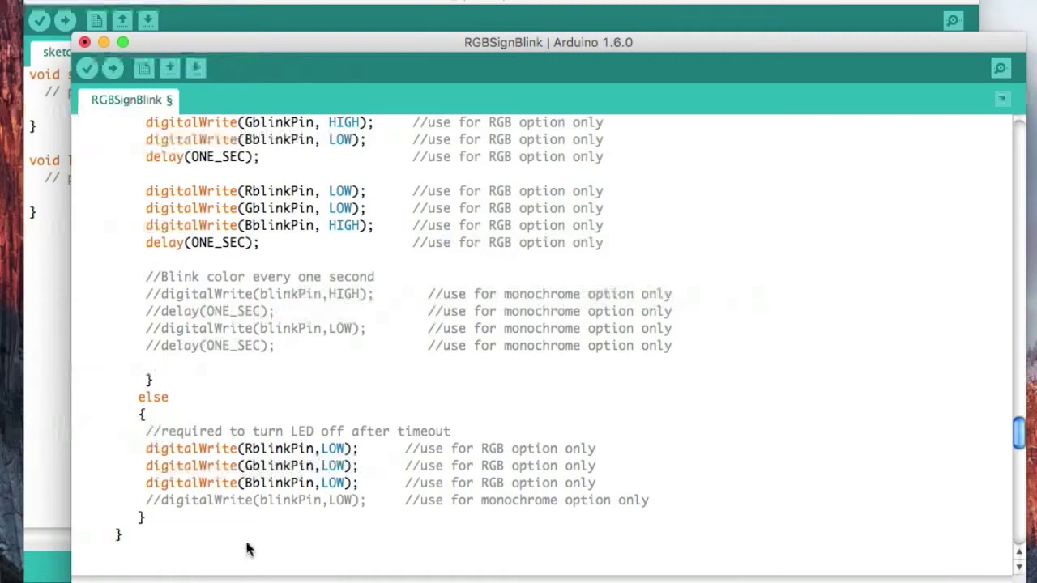
{"action": "scroll", "coordinate": [251, 551], "scroll_direction": "up", "scroll_amount": 5}
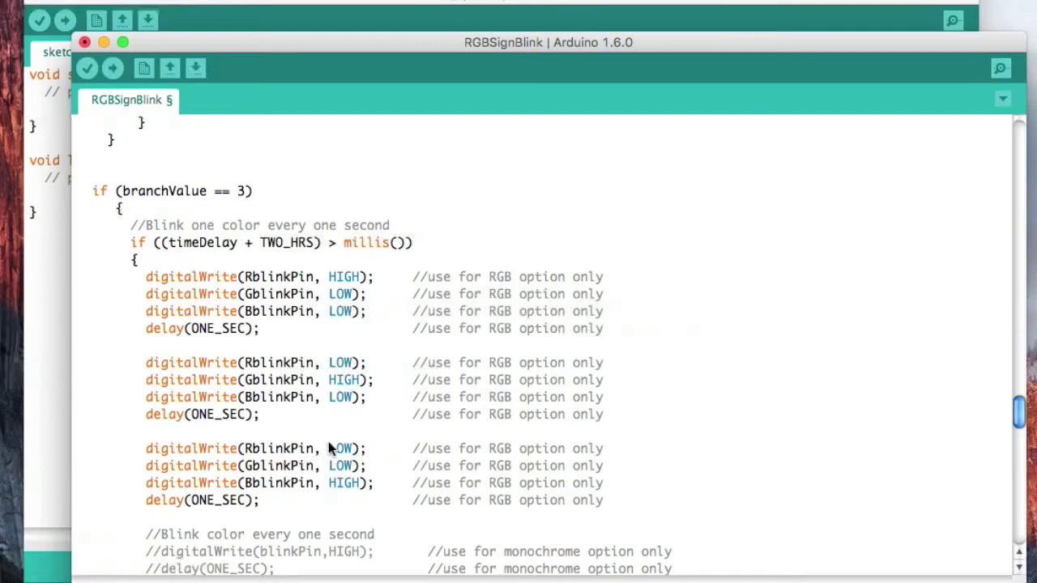
{"action": "scroll", "coordinate": [319, 412], "scroll_direction": "up", "scroll_amount": 3}
{"action": "scroll", "coordinate": [319, 412], "scroll_direction": "up", "scroll_amount": 3}
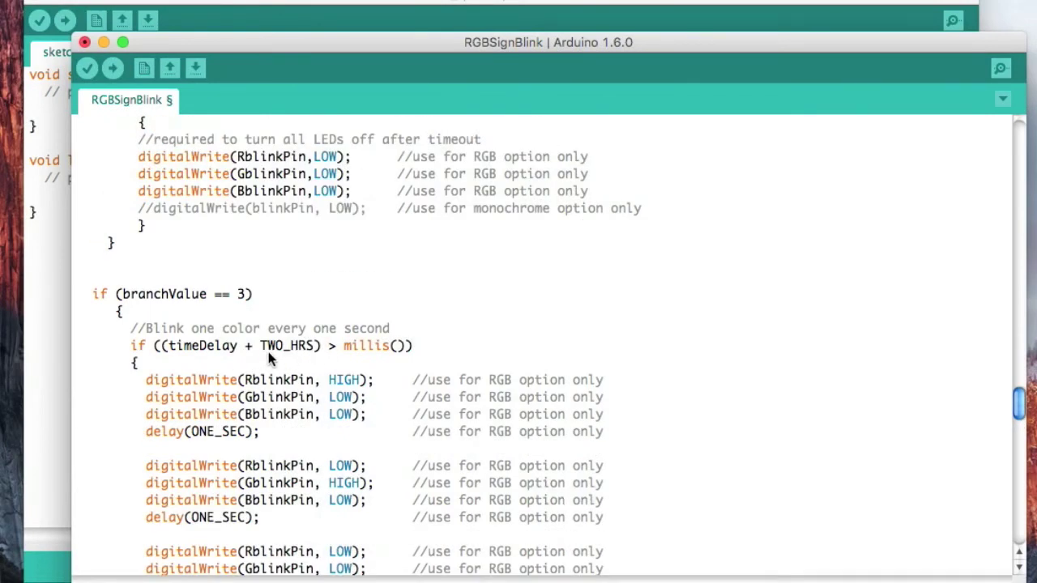
{"action": "scroll", "coordinate": [270, 359], "scroll_direction": "down", "scroll_amount": 2}
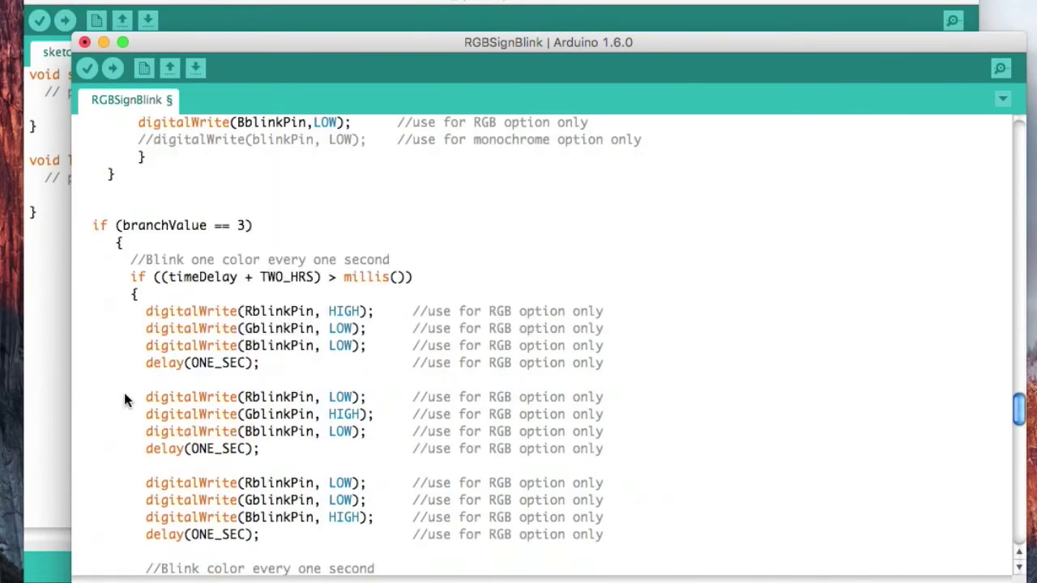
{"action": "left_click", "coordinate": [147, 329]}
{"action": "type", "text": "//"}
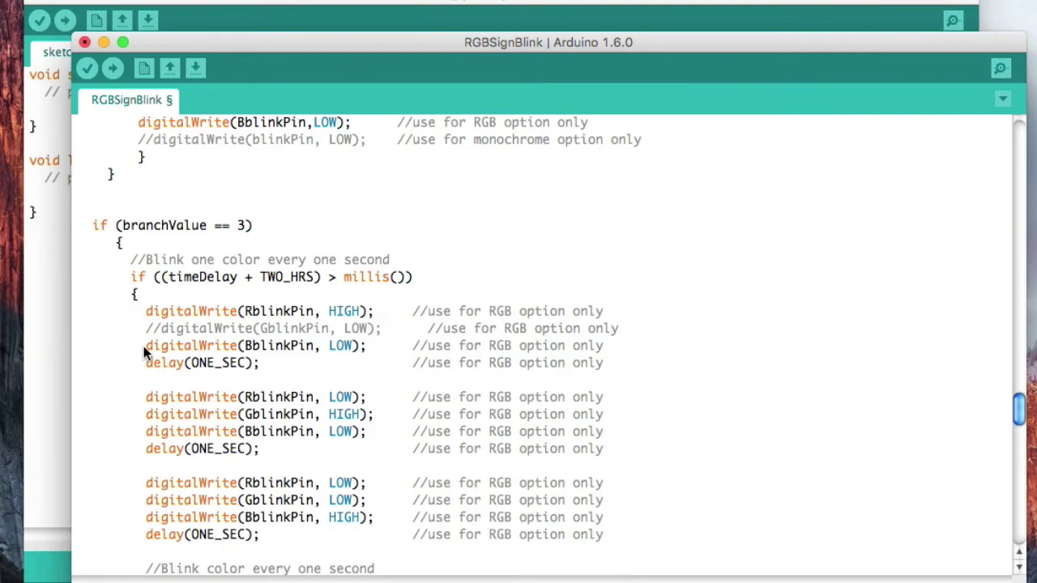
{"action": "left_click", "coordinate": [145, 346]}
{"action": "type", "text": "//"}
{"action": "scroll", "coordinate": [109, 416], "scroll_direction": "down", "scroll_amount": 2}
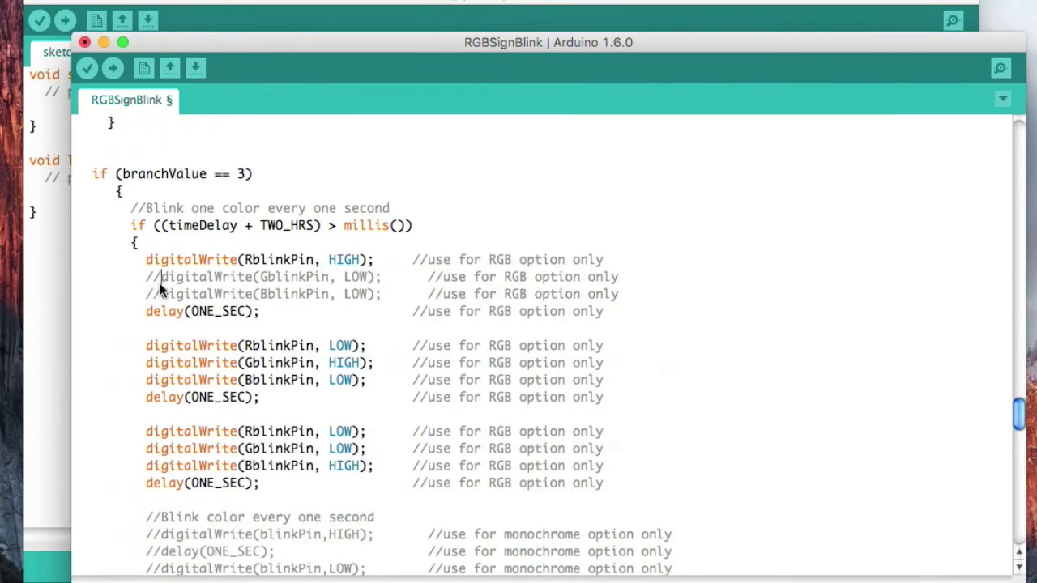
{"action": "key", "text": "BackSpace"}
{"action": "key", "text": "BackSpace"}
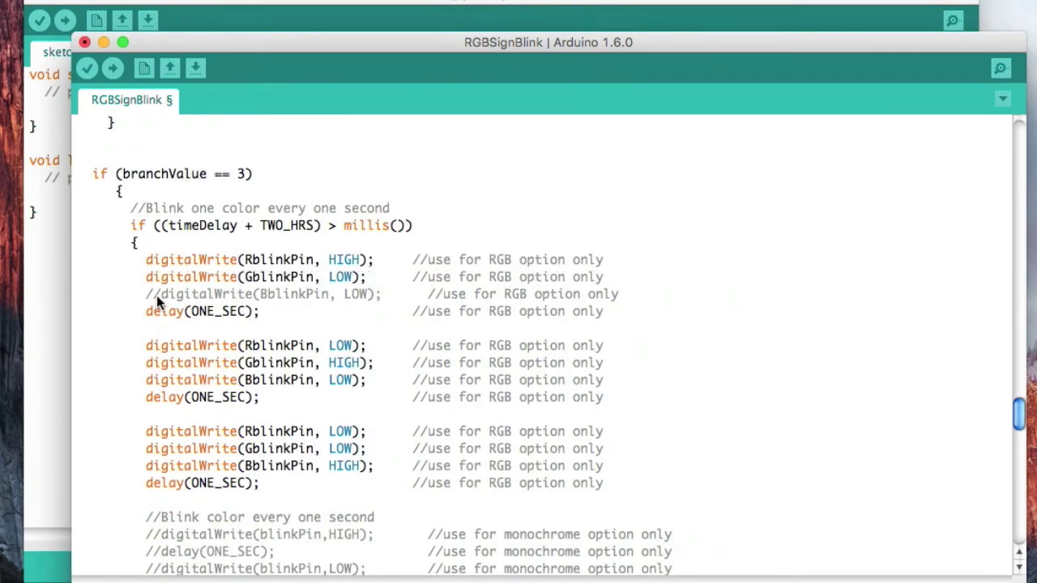
{"action": "left_click", "coordinate": [156, 295]}
{"action": "key", "text": "BackSpace"}
{"action": "key", "text": "BackSpace"}
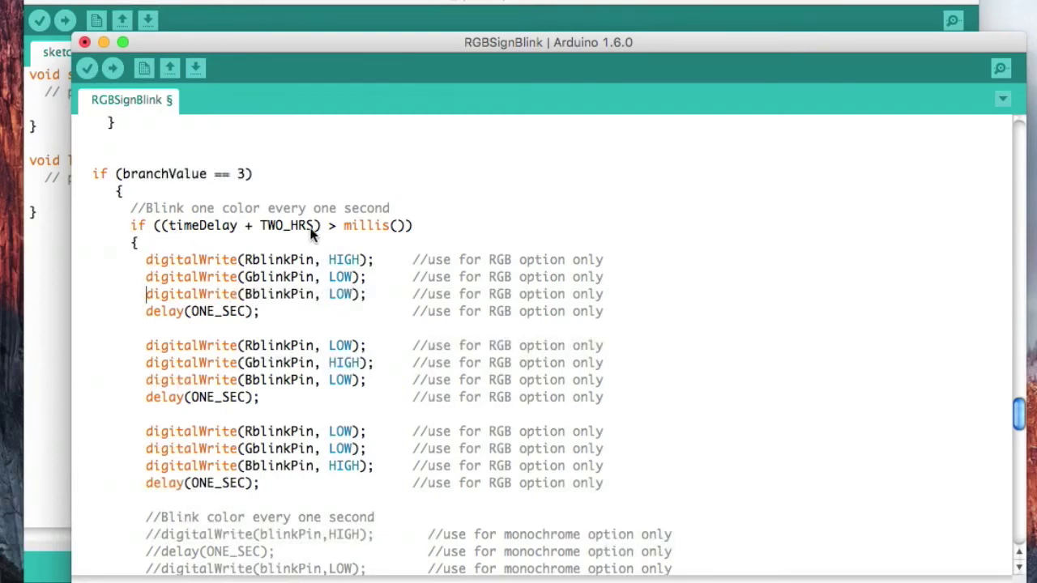
{"action": "scroll", "coordinate": [177, 225], "scroll_direction": "down", "scroll_amount": 3}
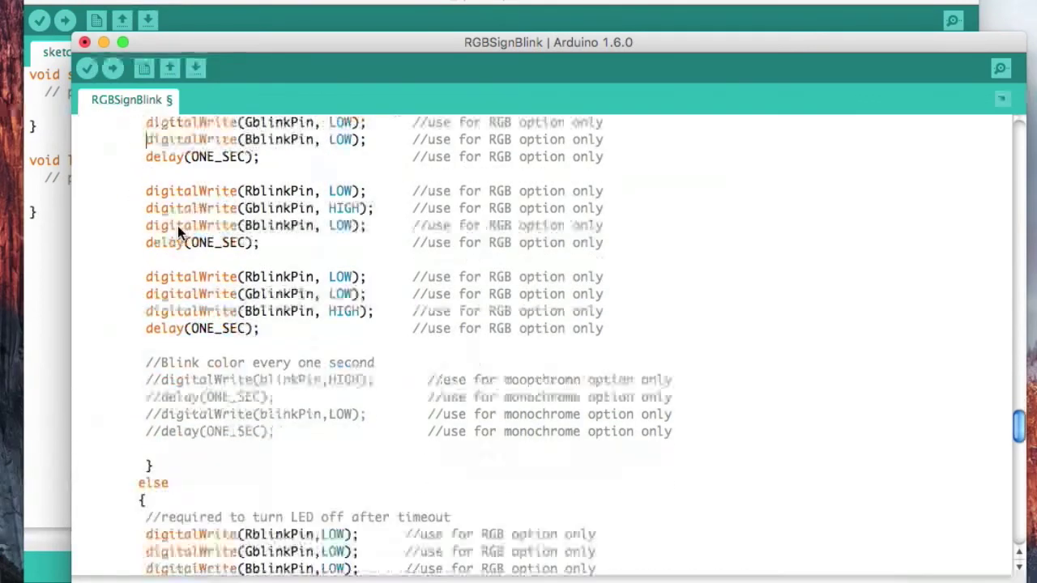
{"action": "scroll", "coordinate": [130, 280], "scroll_direction": "up", "scroll_amount": 3}
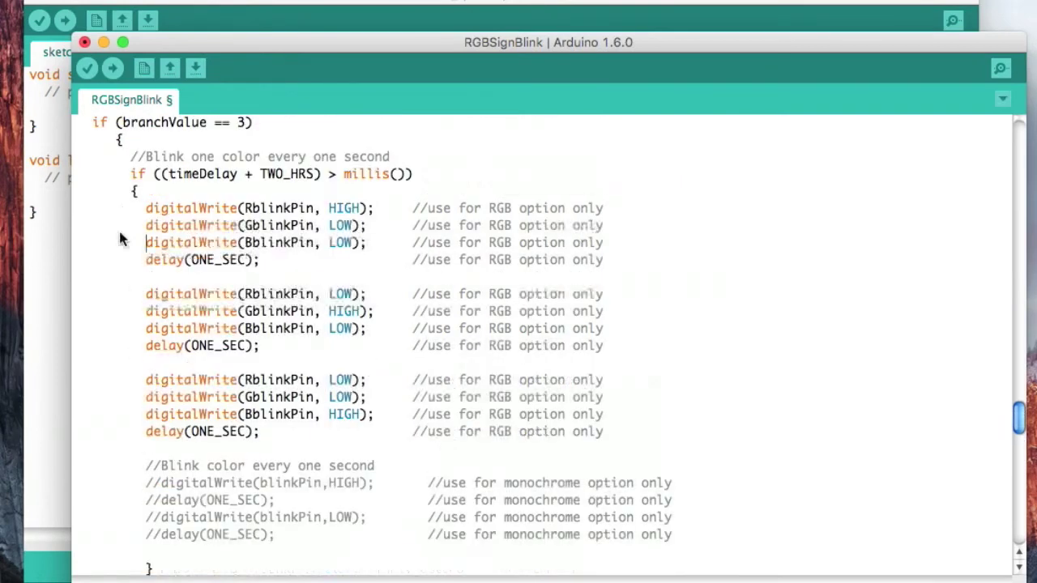
{"action": "scroll", "coordinate": [97, 396], "scroll_direction": "down", "scroll_amount": 3}
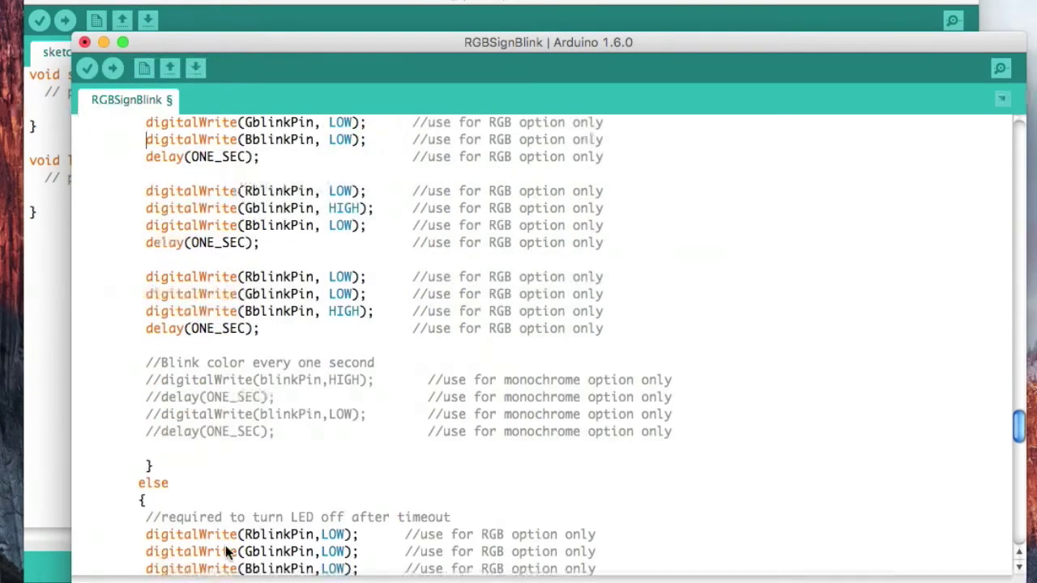
{"action": "scroll", "coordinate": [146, 438], "scroll_direction": "up", "scroll_amount": 3}
{"action": "scroll", "coordinate": [243, 437], "scroll_direction": "down", "scroll_amount": 3}
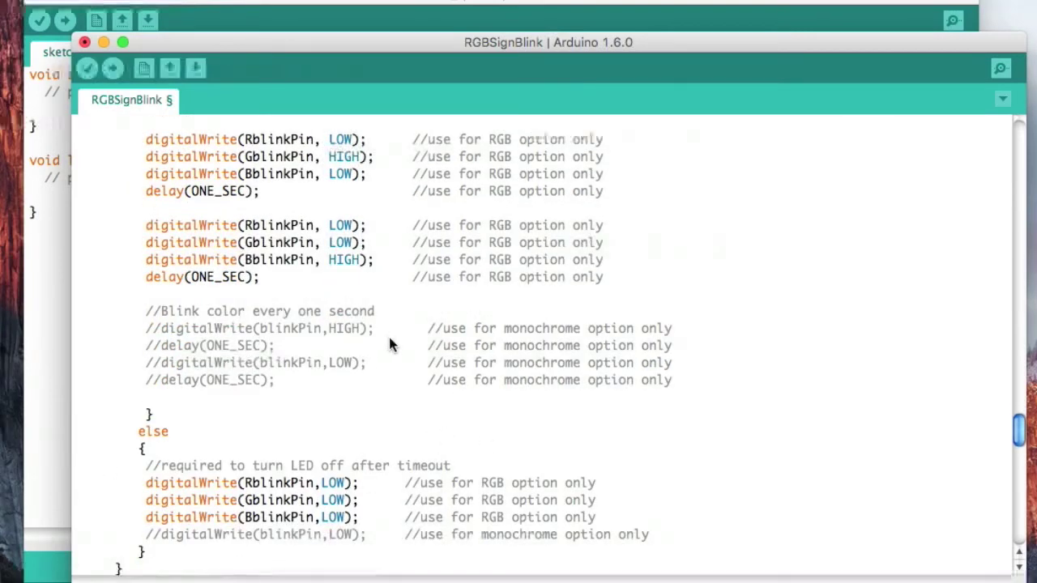
{"action": "scroll", "coordinate": [389, 345], "scroll_direction": "up", "scroll_amount": 3}
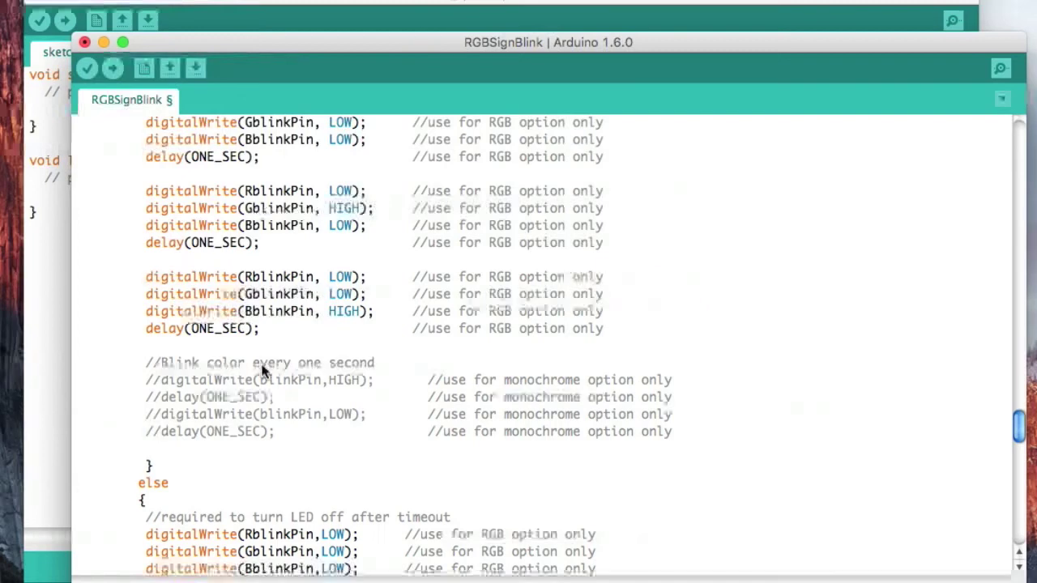
{"action": "scroll", "coordinate": [318, 251], "scroll_direction": "up", "scroll_amount": 10}
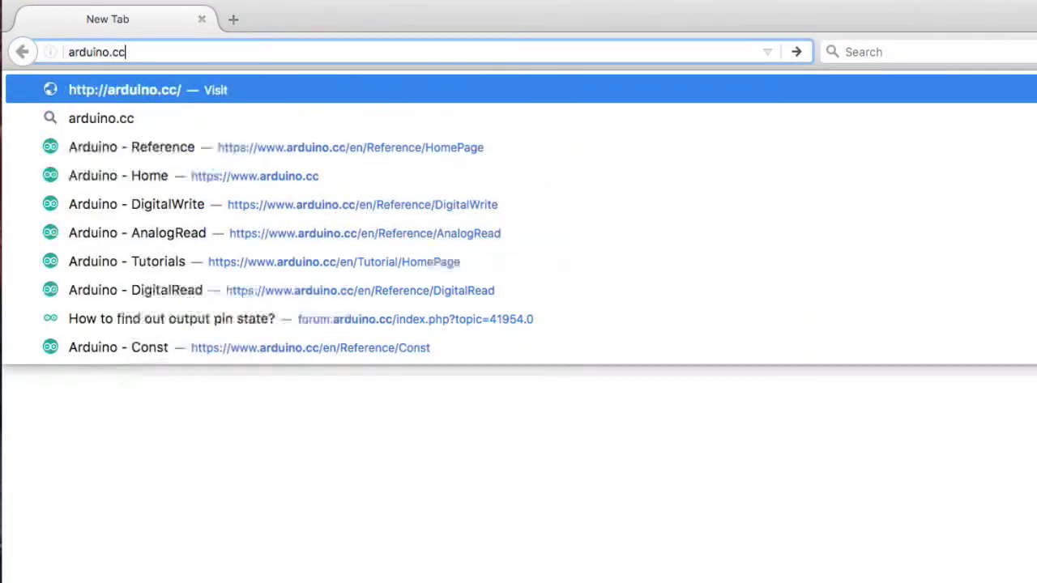
Load the arduino.cc home page in the new Firefox tab.
{"action": "key", "text": "Return"}
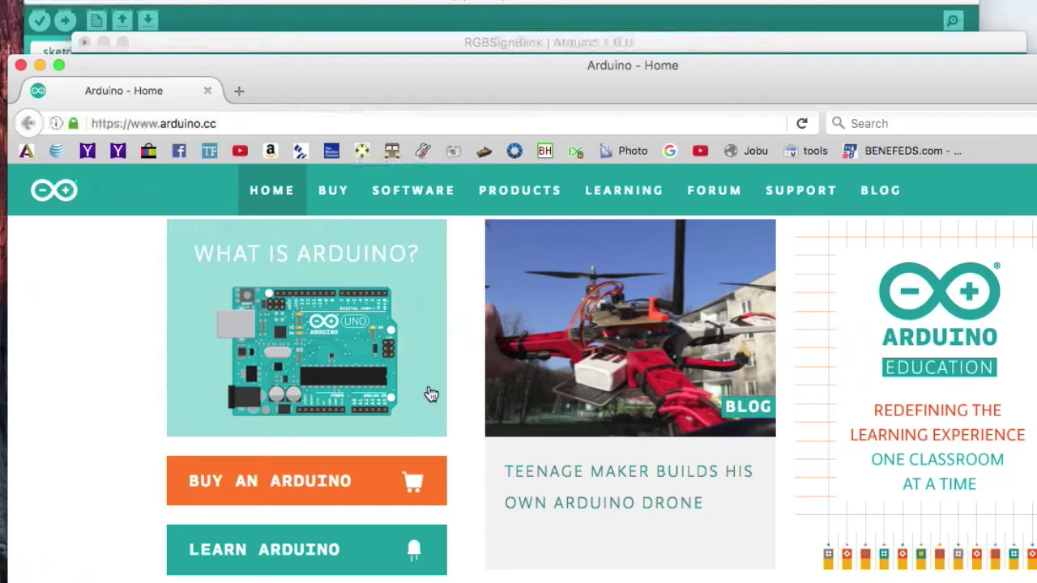
Browse the language reference to the if...else page, then head to the Arduino Store.
{"action": "left_click", "coordinate": [629, 308]}
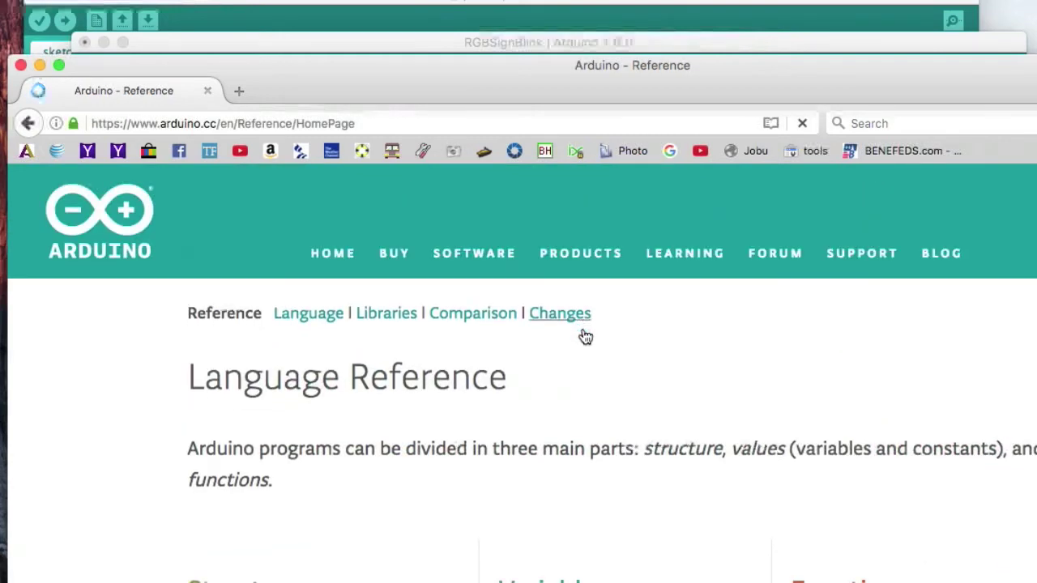
{"action": "scroll", "coordinate": [585, 335], "scroll_direction": "down", "scroll_amount": 3}
{"action": "scroll", "coordinate": [585, 334], "scroll_direction": "down", "scroll_amount": 3}
{"action": "scroll", "coordinate": [584, 335], "scroll_direction": "down", "scroll_amount": 3}
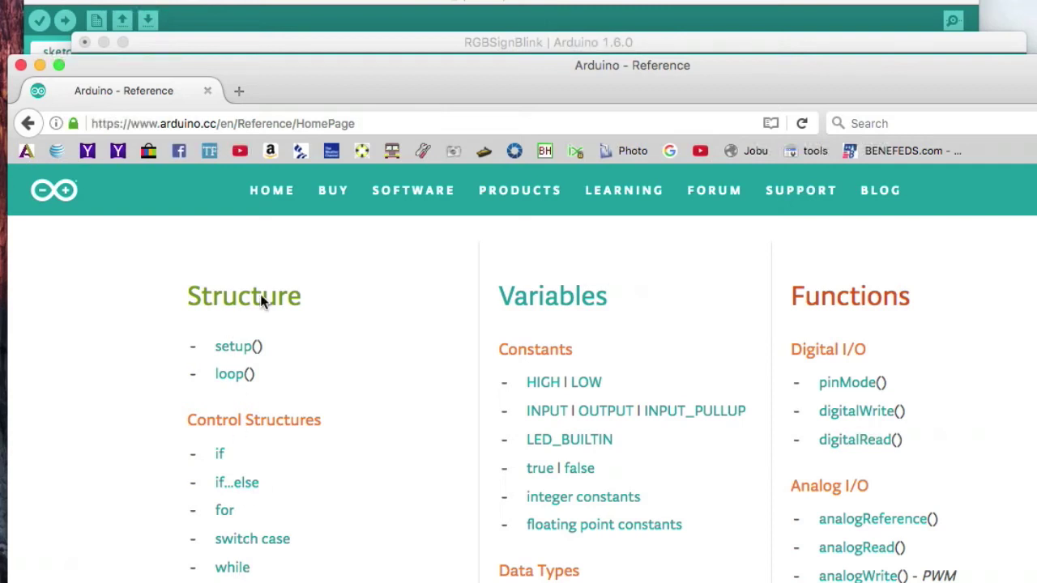
{"action": "scroll", "coordinate": [463, 422], "scroll_direction": "down", "scroll_amount": 1}
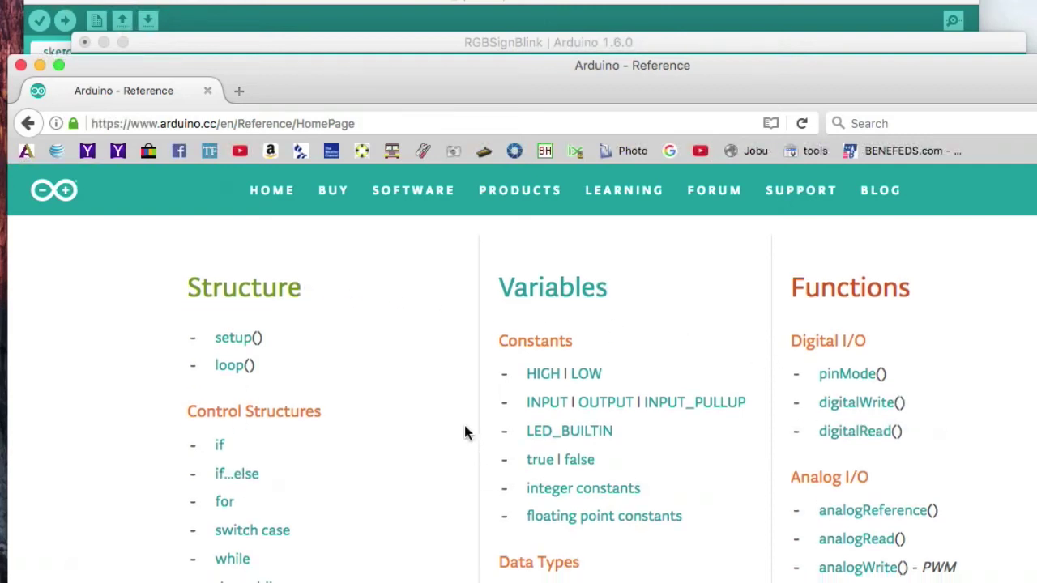
{"action": "scroll", "coordinate": [194, 437], "scroll_direction": "down", "scroll_amount": 1}
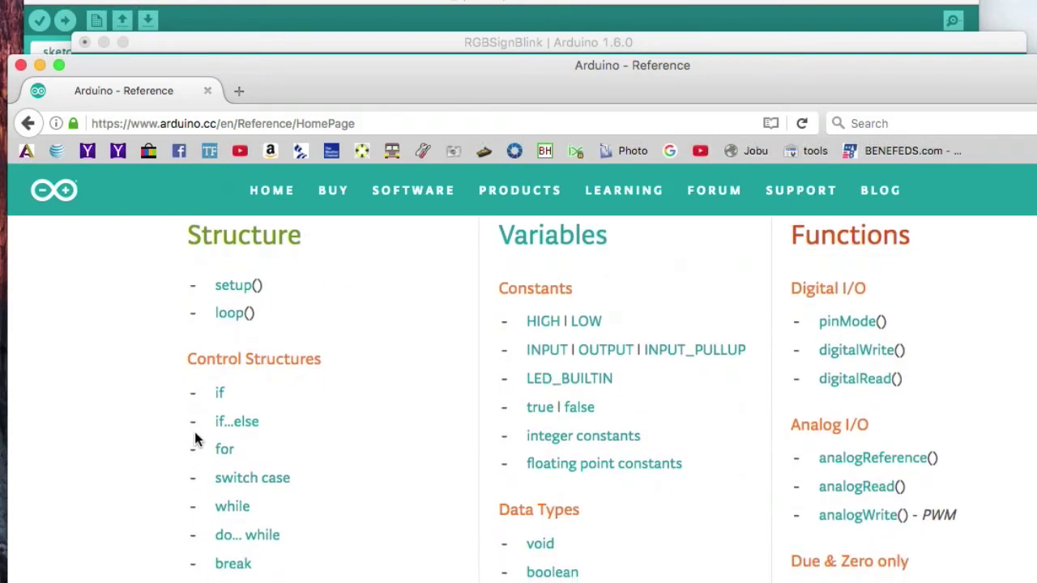
{"action": "left_click", "coordinate": [244, 430]}
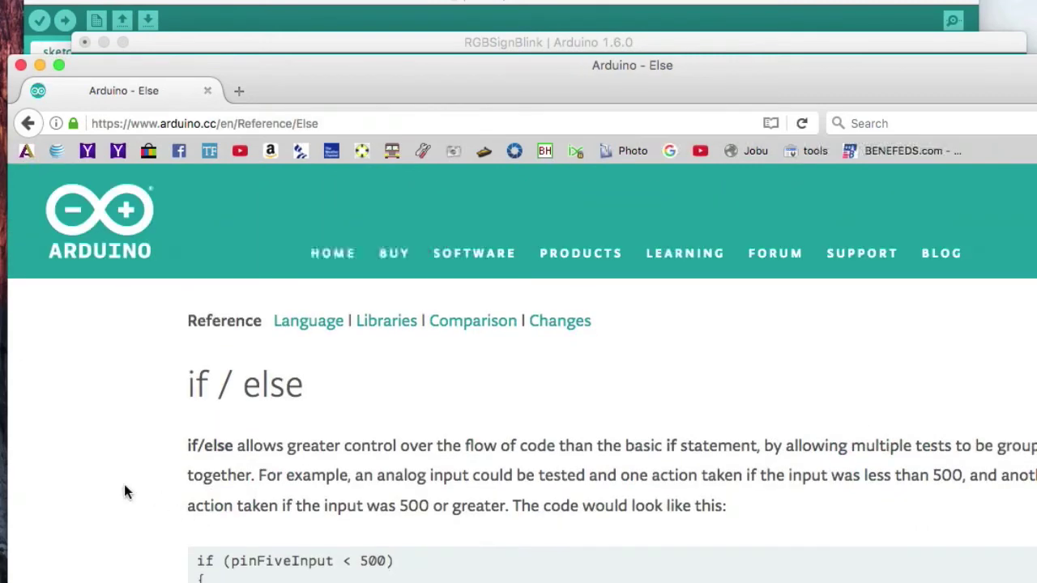
{"action": "scroll", "coordinate": [124, 485], "scroll_direction": "down", "scroll_amount": 2}
{"action": "scroll", "coordinate": [429, 526], "scroll_direction": "down", "scroll_amount": 2}
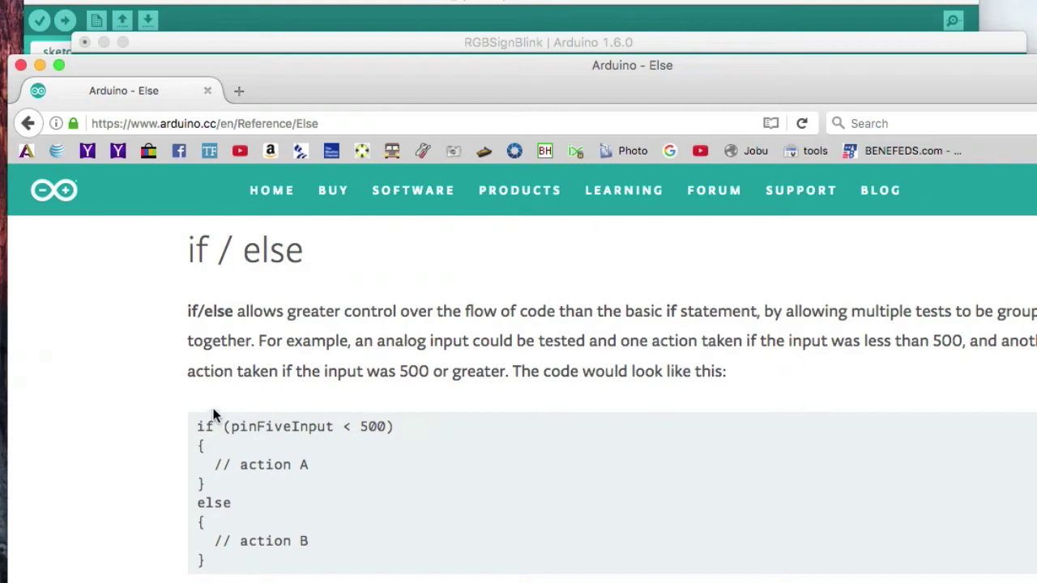
{"action": "scroll", "coordinate": [214, 413], "scroll_direction": "down", "scroll_amount": 3}
{"action": "scroll", "coordinate": [201, 395], "scroll_direction": "down", "scroll_amount": 5}
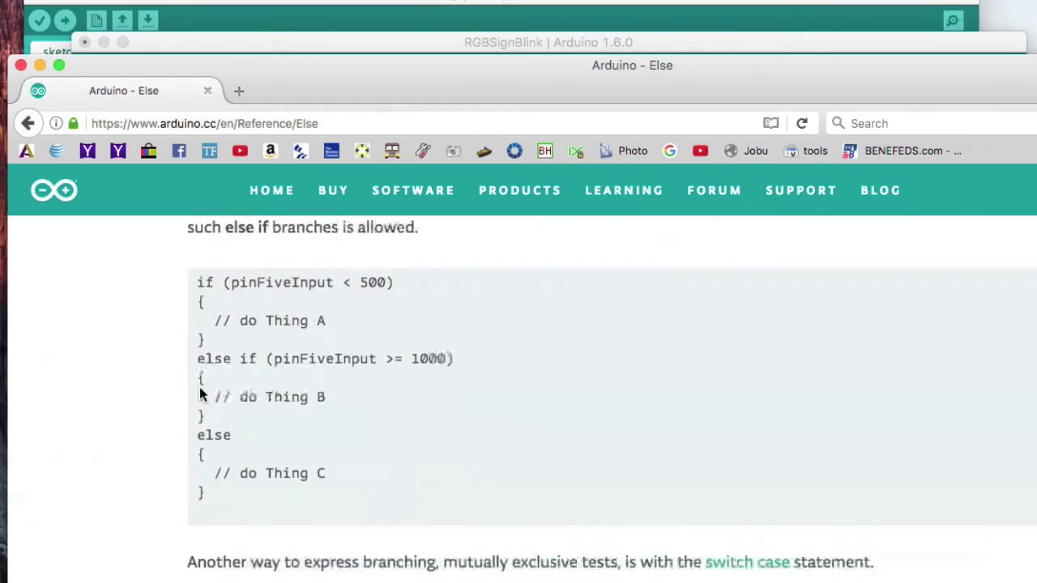
{"action": "scroll", "coordinate": [200, 394], "scroll_direction": "down", "scroll_amount": 4}
{"action": "scroll", "coordinate": [201, 394], "scroll_direction": "down", "scroll_amount": 4}
{"action": "scroll", "coordinate": [199, 389], "scroll_direction": "up", "scroll_amount": 15}
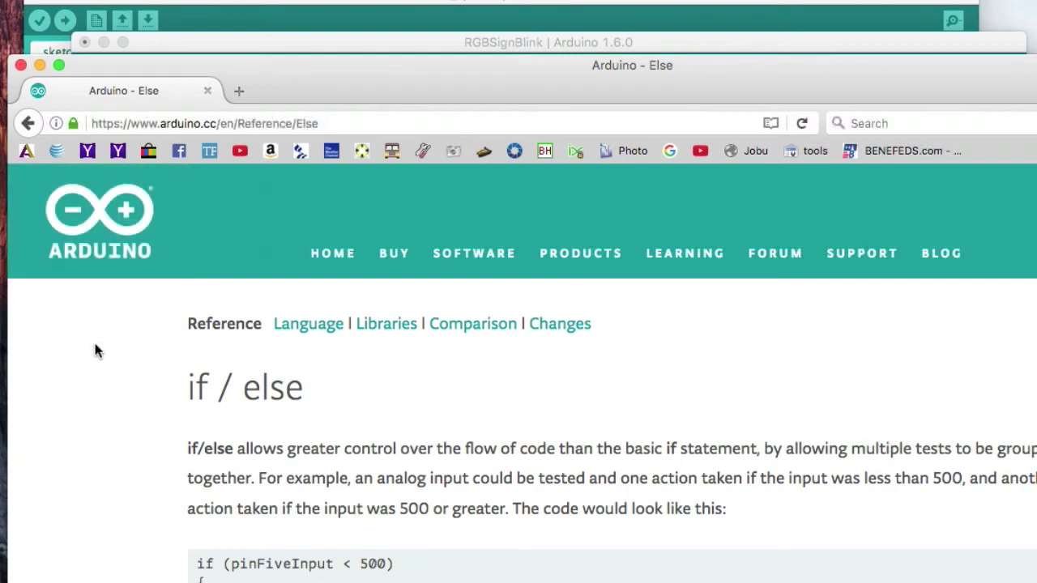
{"action": "scroll", "coordinate": [96, 349], "scroll_direction": "down", "scroll_amount": 2}
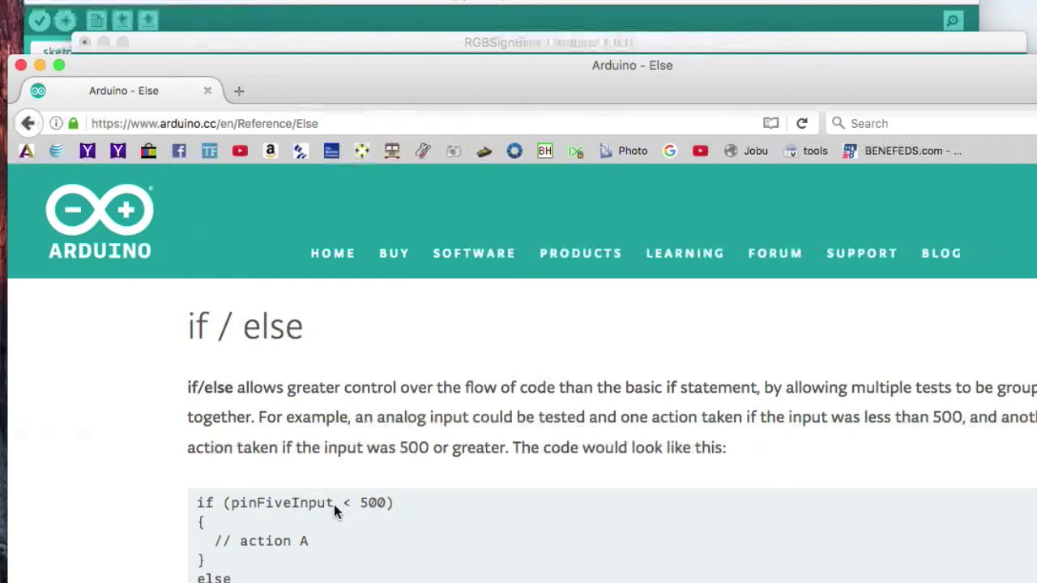
{"action": "left_click", "coordinate": [397, 261]}
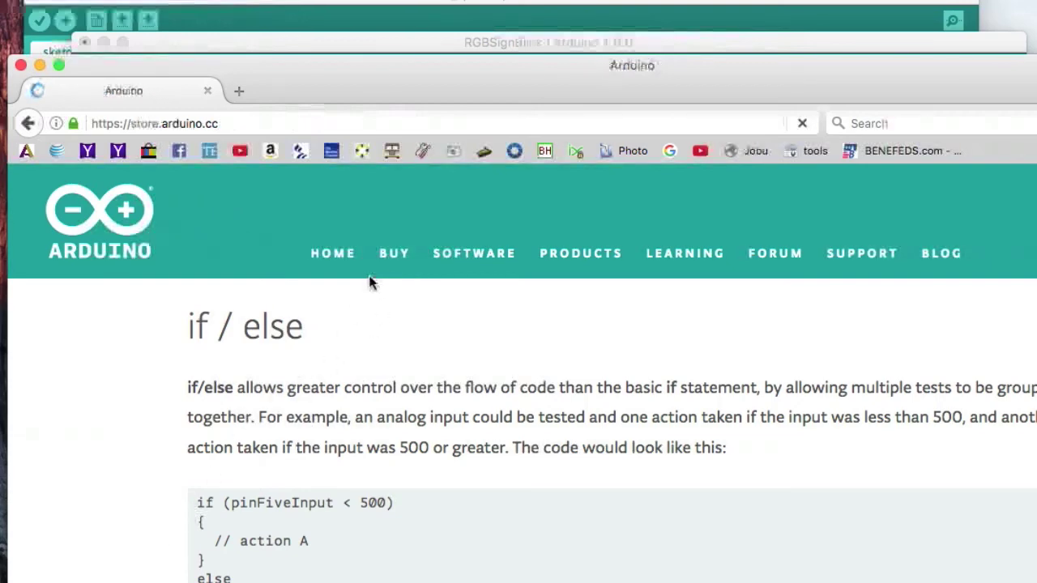
{"action": "scroll", "coordinate": [503, 448], "scroll_direction": "down", "scroll_amount": 2}
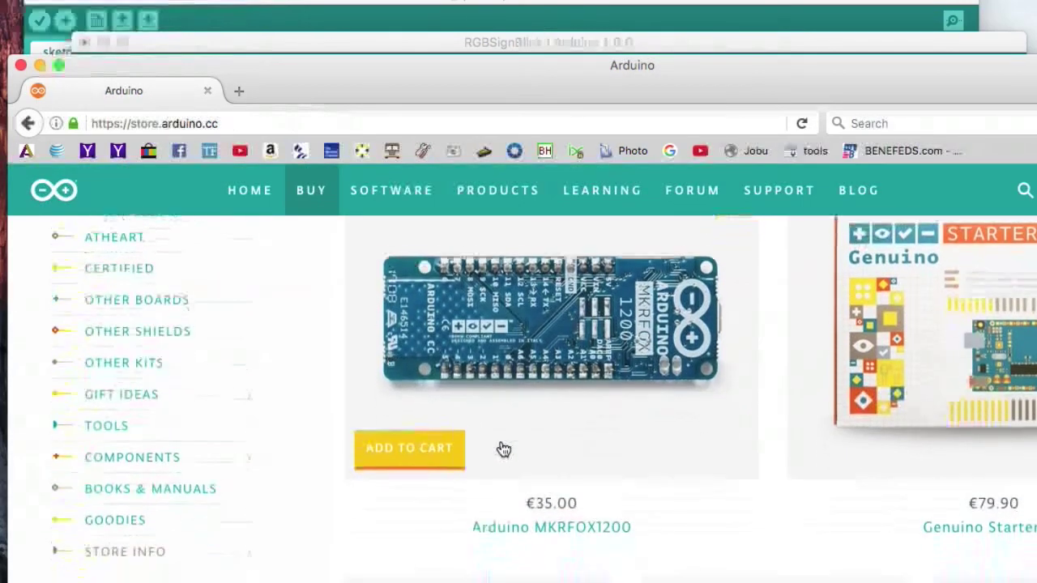
{"action": "scroll", "coordinate": [503, 448], "scroll_direction": "down", "scroll_amount": 4}
{"action": "scroll", "coordinate": [315, 540], "scroll_direction": "down", "scroll_amount": 4}
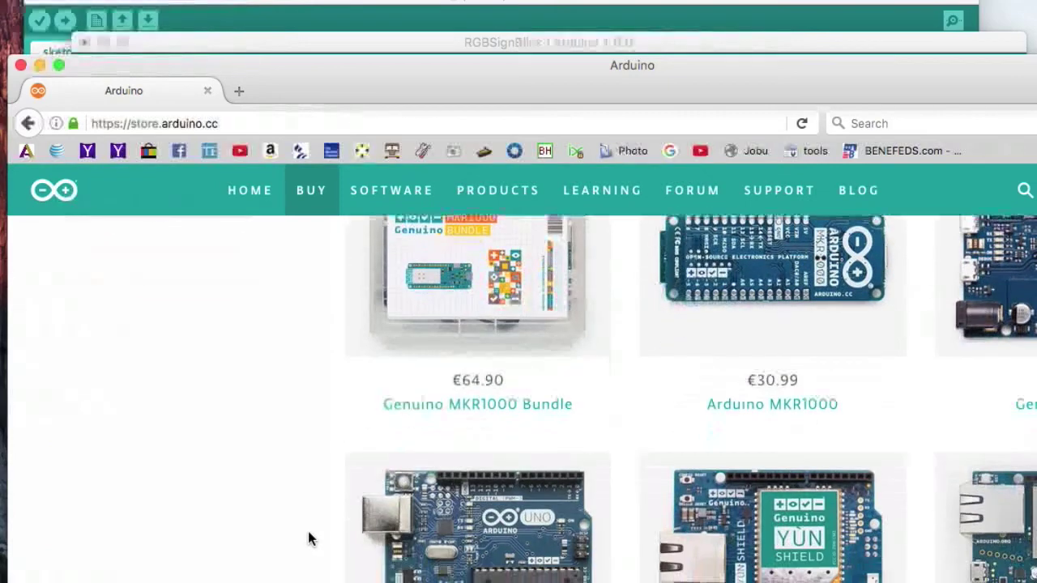
{"action": "scroll", "coordinate": [306, 528], "scroll_direction": "down", "scroll_amount": 2}
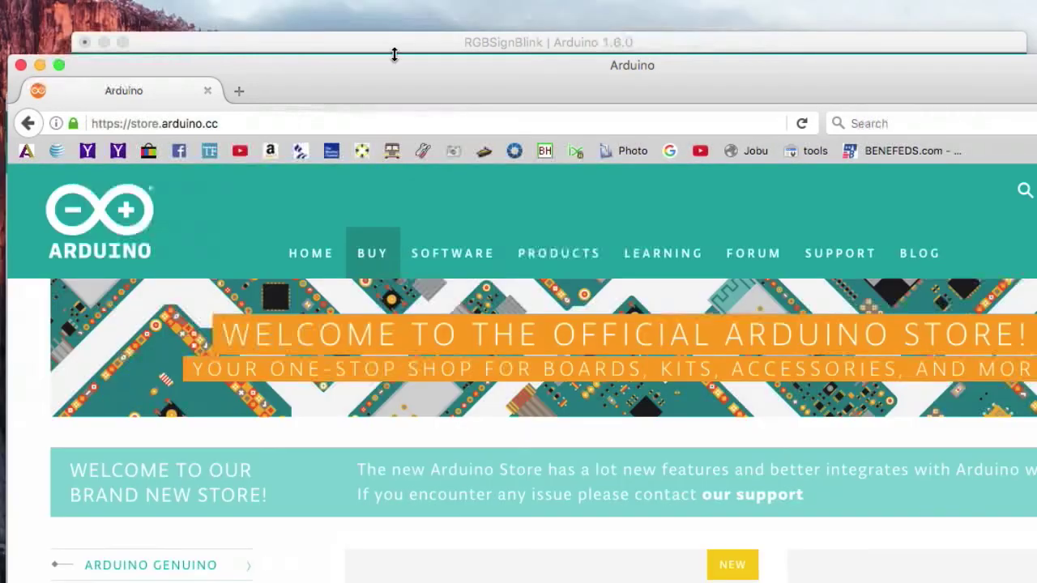
Close Firefox and review the timeDelay + ONE_HRS condition and branchValue = 0 line in the sketch.
{"action": "left_click", "coordinate": [20, 65]}
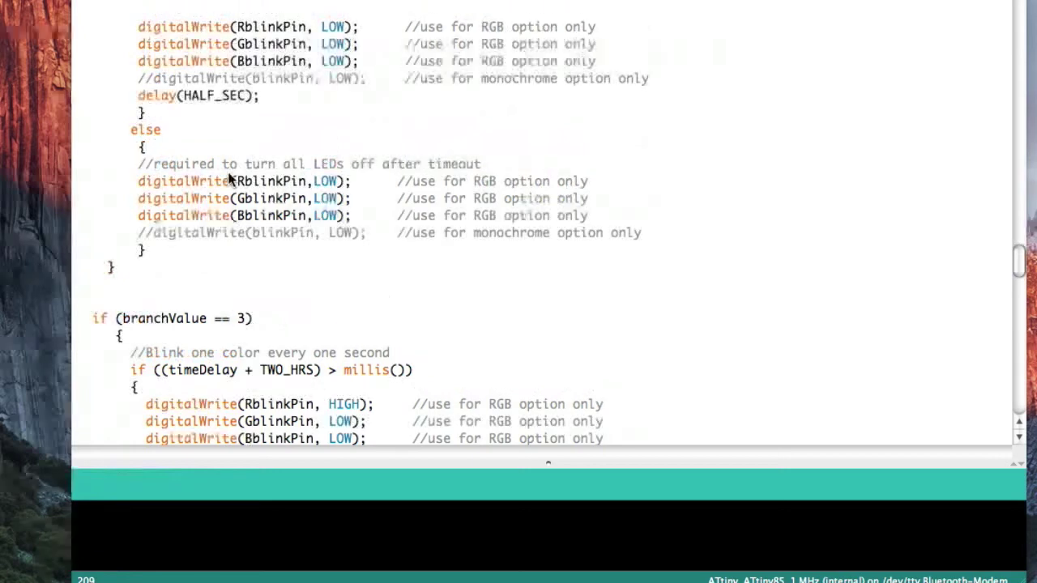
{"action": "scroll", "coordinate": [229, 179], "scroll_direction": "up", "scroll_amount": 5}
{"action": "scroll", "coordinate": [229, 180], "scroll_direction": "up", "scroll_amount": 10}
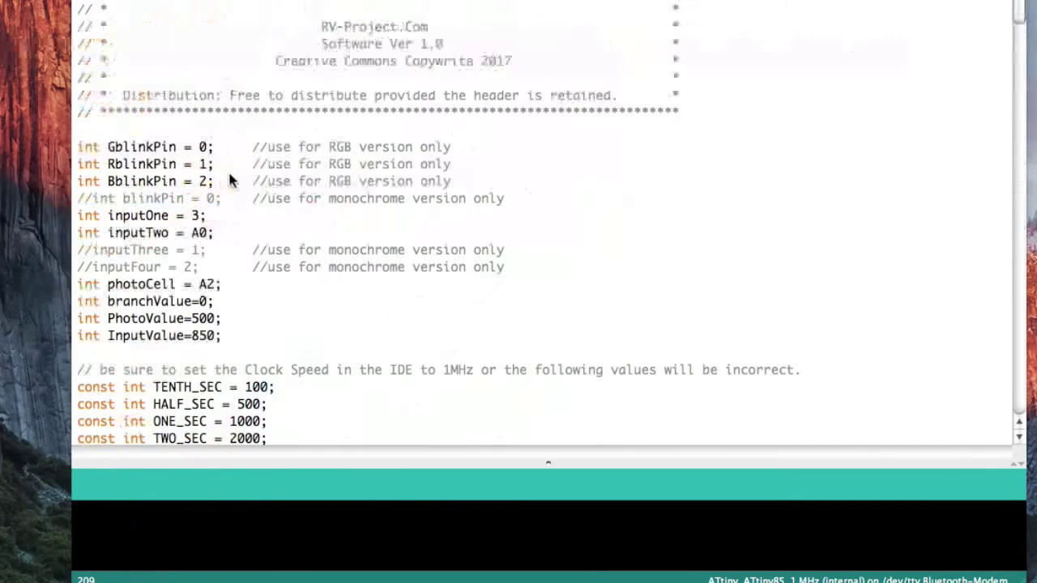
{"action": "scroll", "coordinate": [229, 180], "scroll_direction": "down", "scroll_amount": 5}
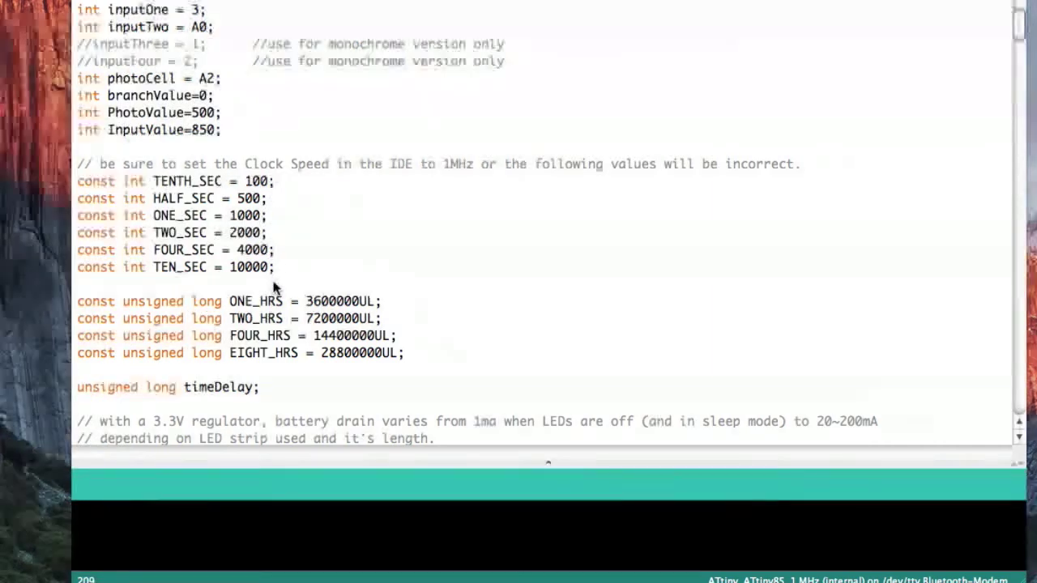
{"action": "scroll", "coordinate": [275, 231], "scroll_direction": "down", "scroll_amount": 3}
{"action": "scroll", "coordinate": [274, 231], "scroll_direction": "down", "scroll_amount": 3}
{"action": "scroll", "coordinate": [274, 231], "scroll_direction": "down", "scroll_amount": 5}
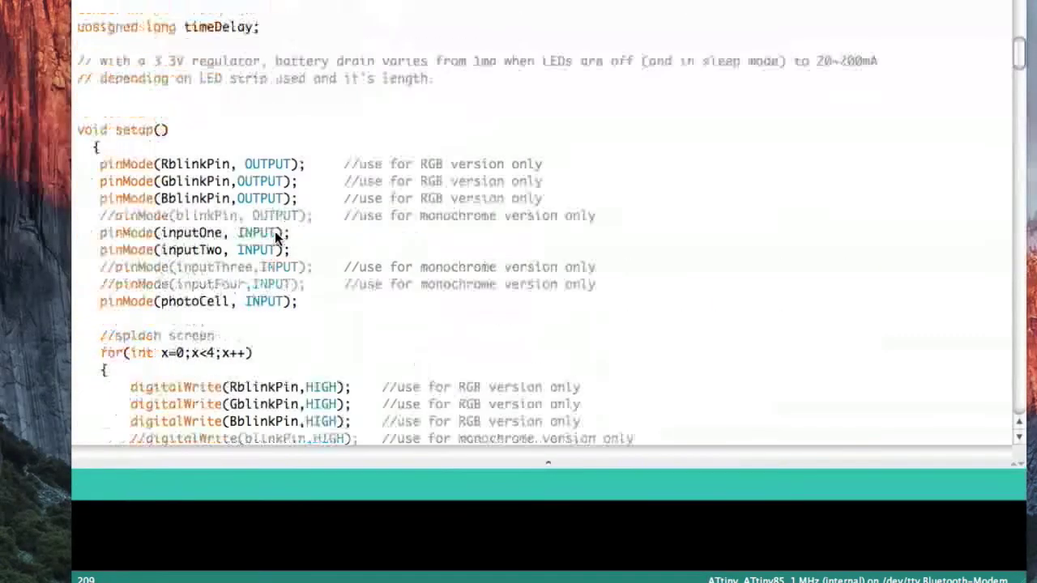
{"action": "scroll", "coordinate": [275, 231], "scroll_direction": "down", "scroll_amount": 10}
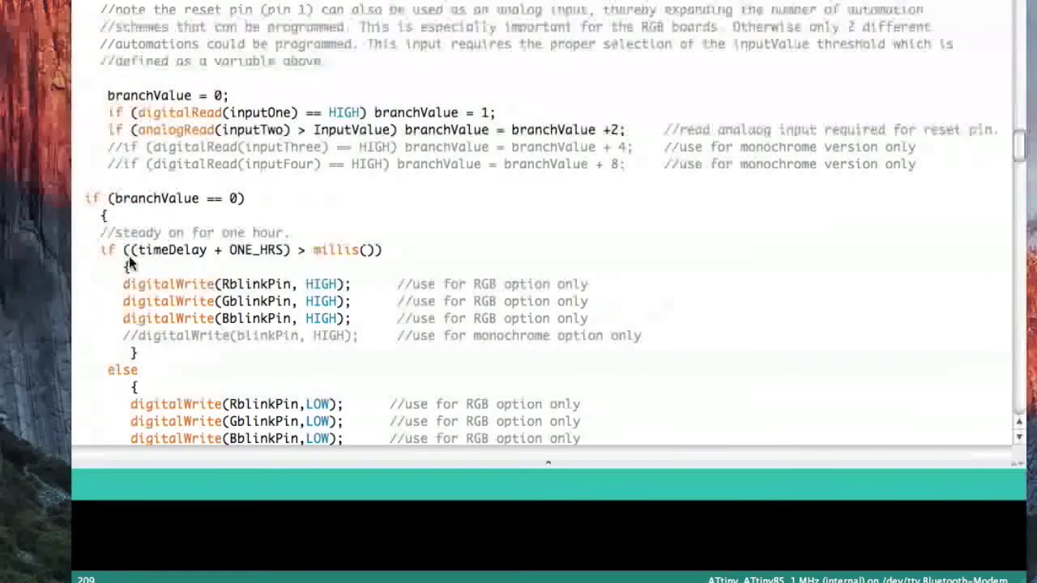
{"action": "left_click_drag", "start_coordinate": [192, 250], "coordinate": [239, 249]}
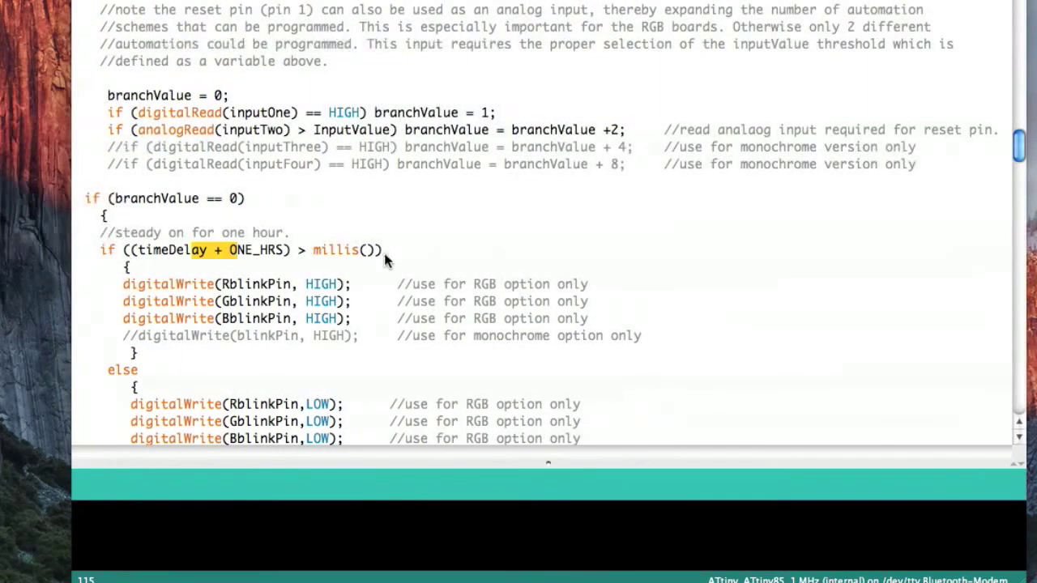
{"action": "scroll", "coordinate": [384, 251], "scroll_direction": "down", "scroll_amount": 3}
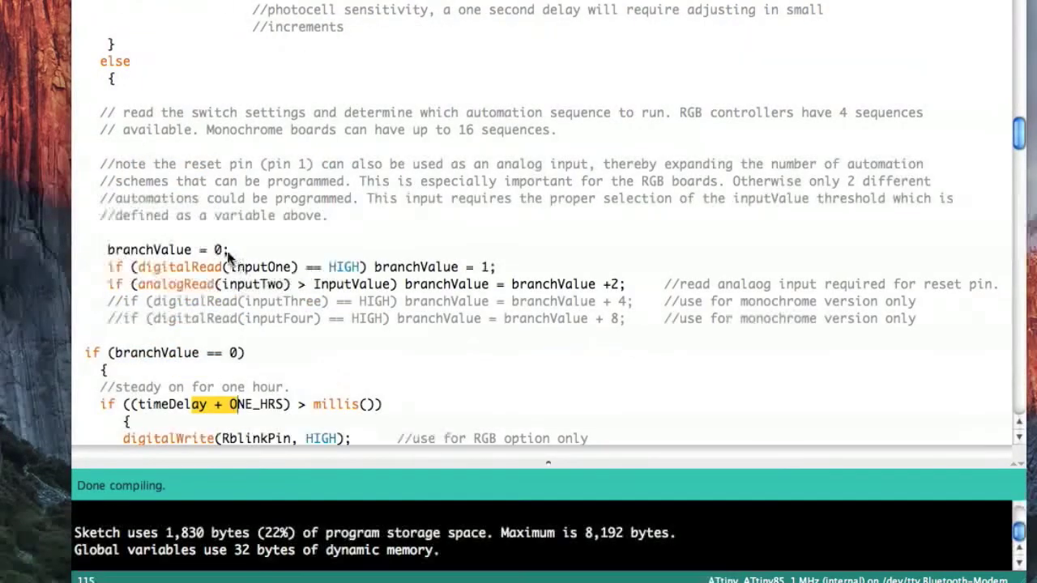
{"action": "left_click", "coordinate": [232, 251]}
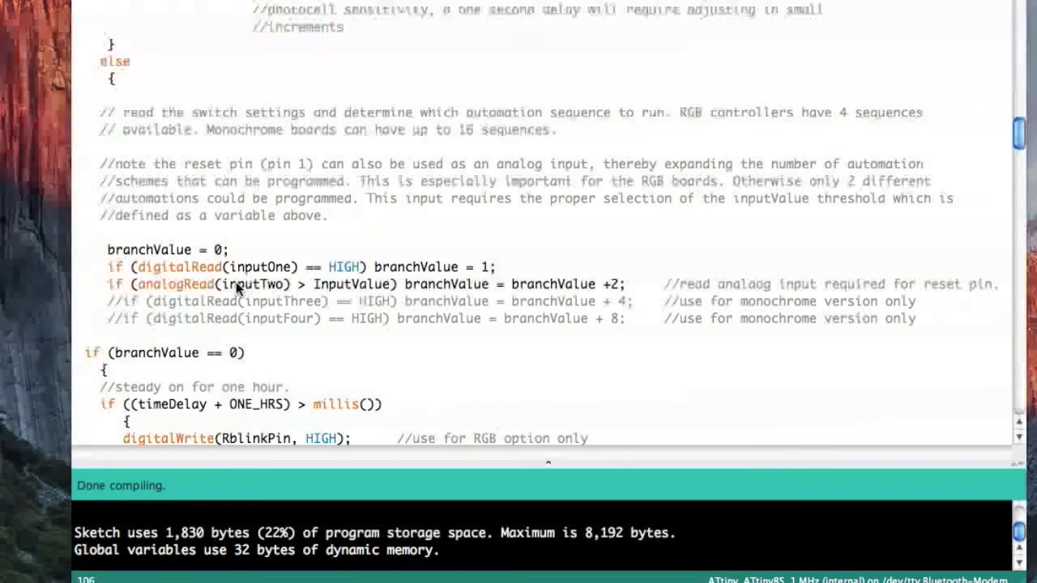
Remove the semicolon after branchValue = 0 and compile to get the expected-';' error.
{"action": "key", "text": "BackSpace"}
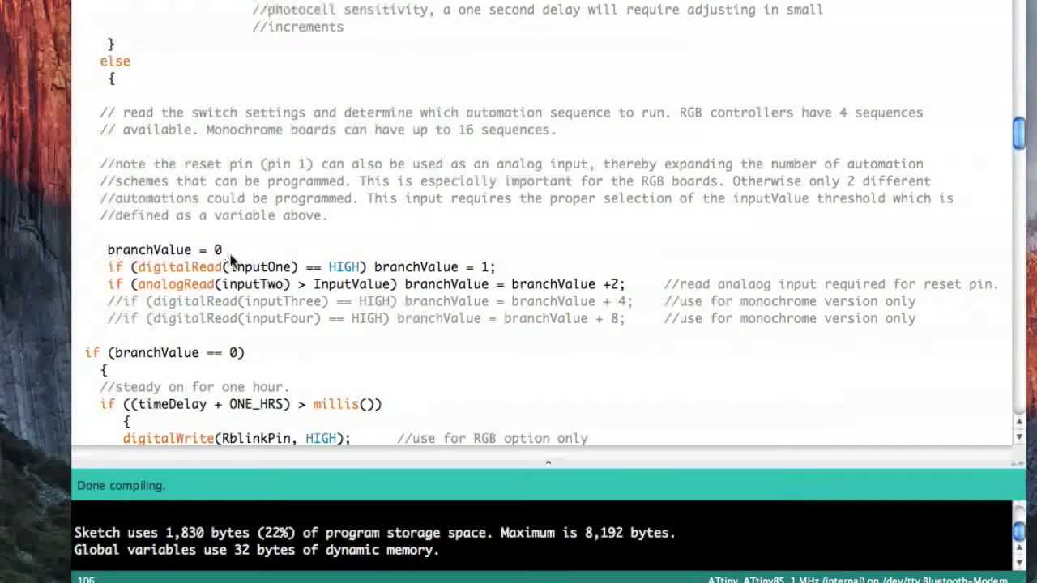
{"action": "key", "text": "ctrl+r"}
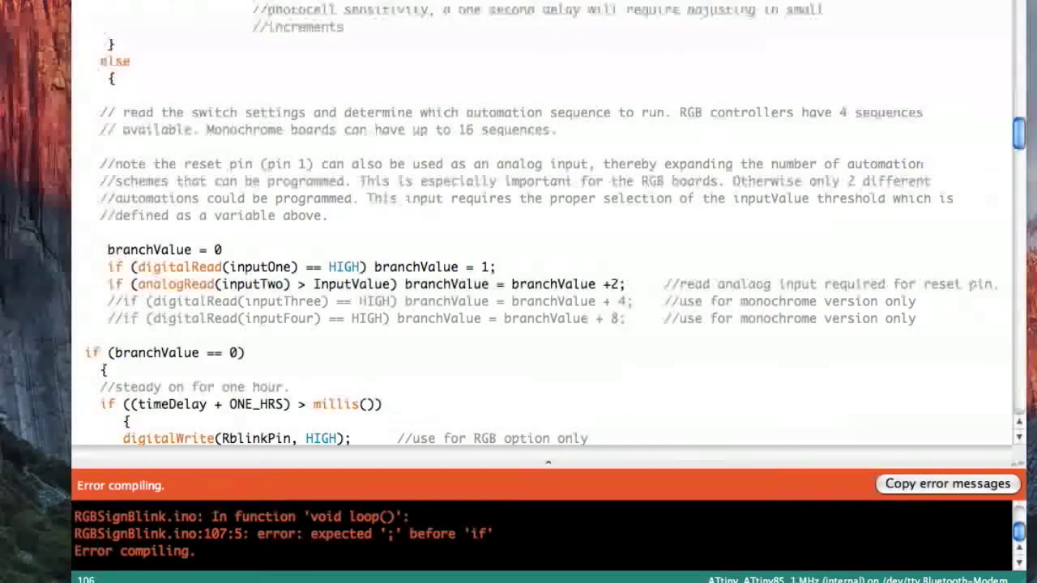
{"action": "scroll", "coordinate": [211, 549], "scroll_direction": "up", "scroll_amount": 4}
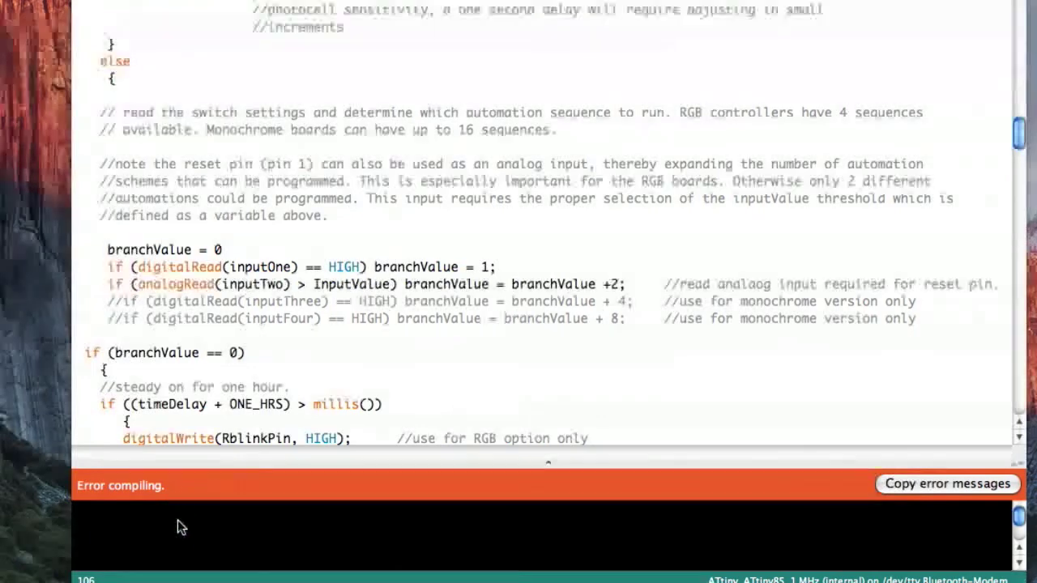
{"action": "scroll", "coordinate": [178, 522], "scroll_direction": "down", "scroll_amount": 4}
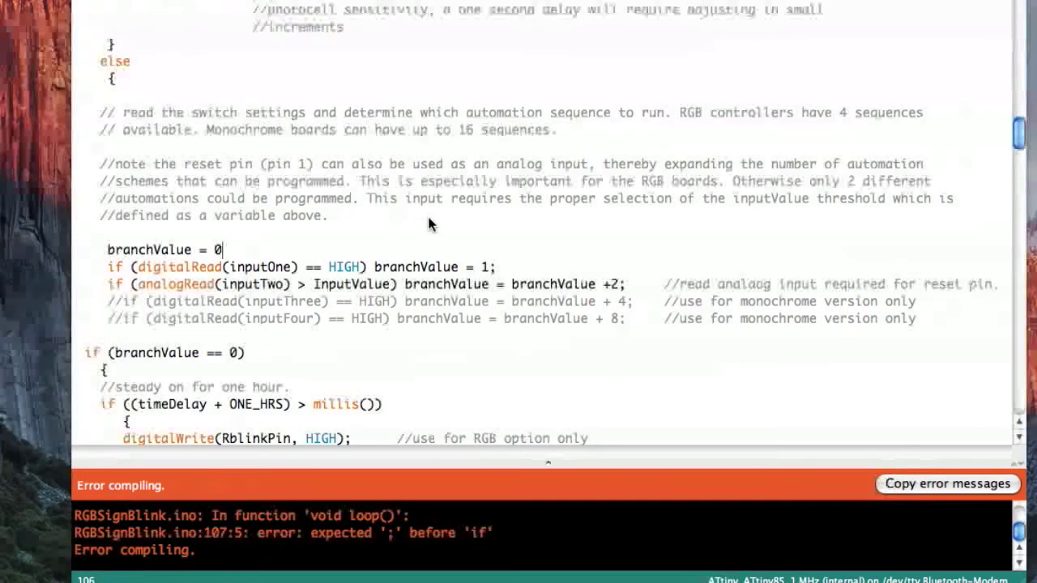
{"action": "type", "text": ";"}
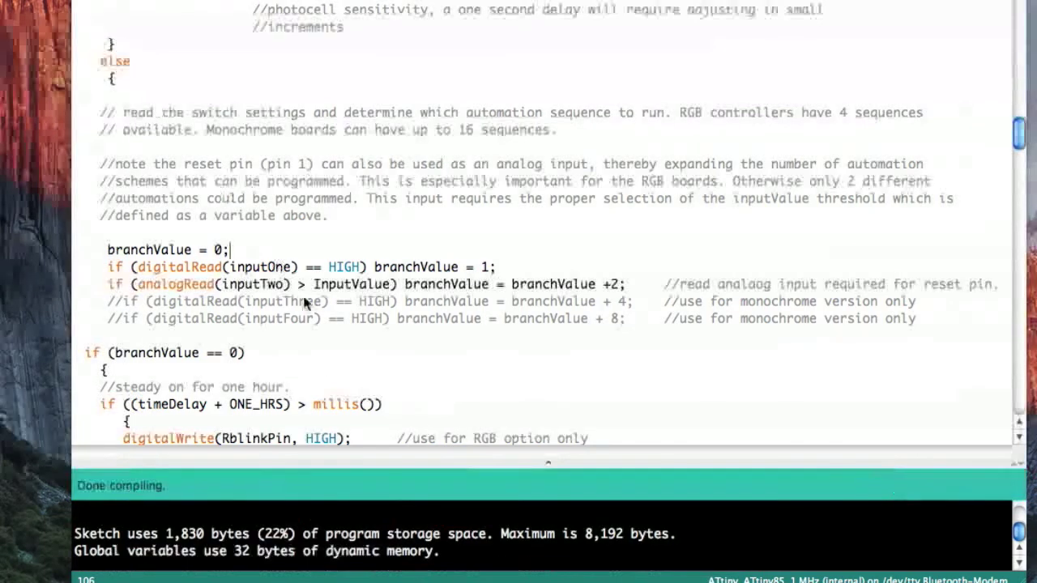
{"action": "scroll", "coordinate": [648, 339], "scroll_direction": "down", "scroll_amount": 3}
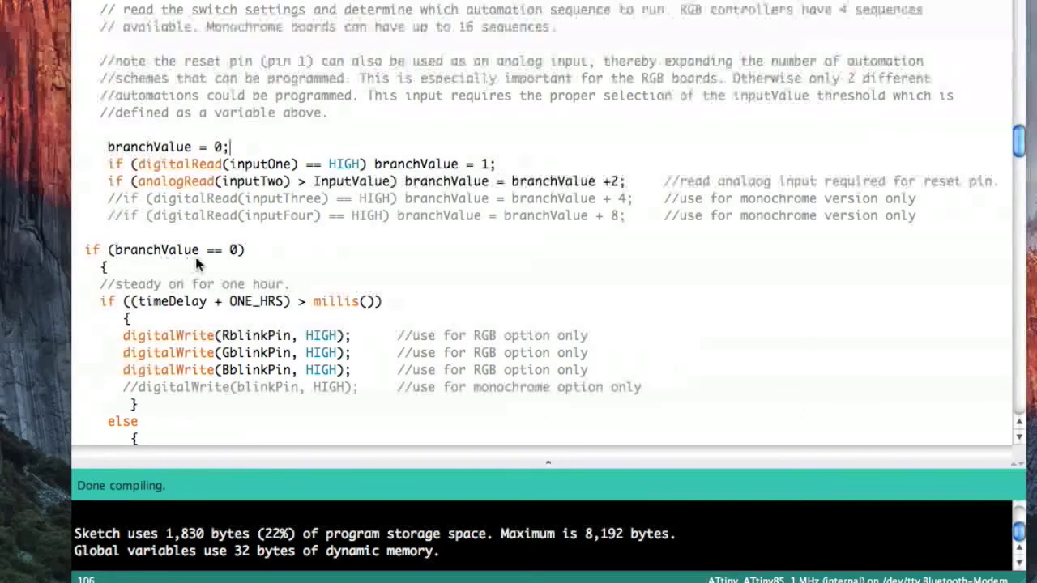
Capitalize branchValue to BranchValue in the if test and compile to show the undeclared-name error.
{"action": "left_click", "coordinate": [113, 253]}
{"action": "left_click", "coordinate": [118, 252]}
{"action": "type", "text": "B"}
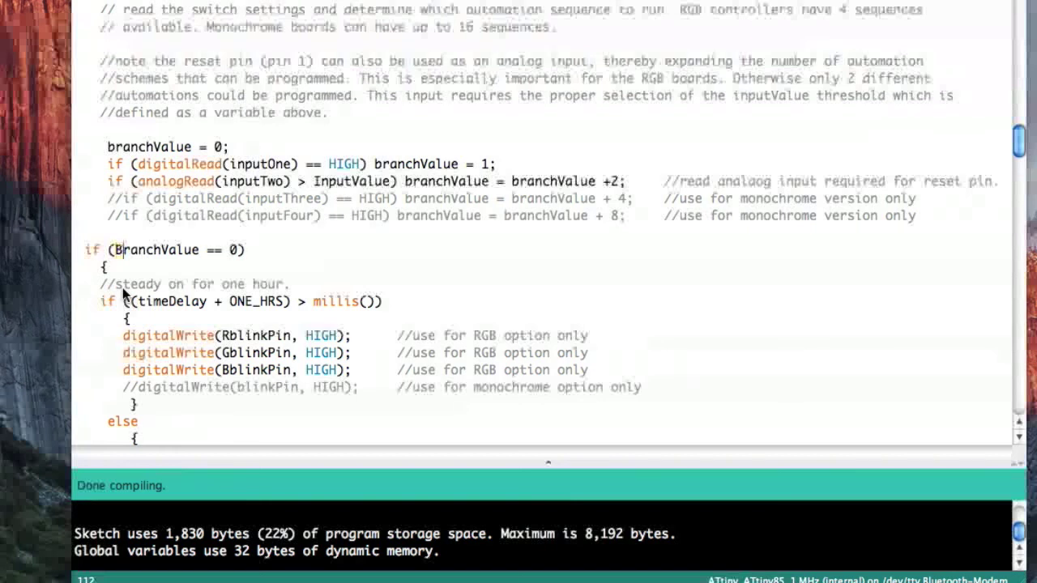
{"action": "key", "text": "ctrl+r"}
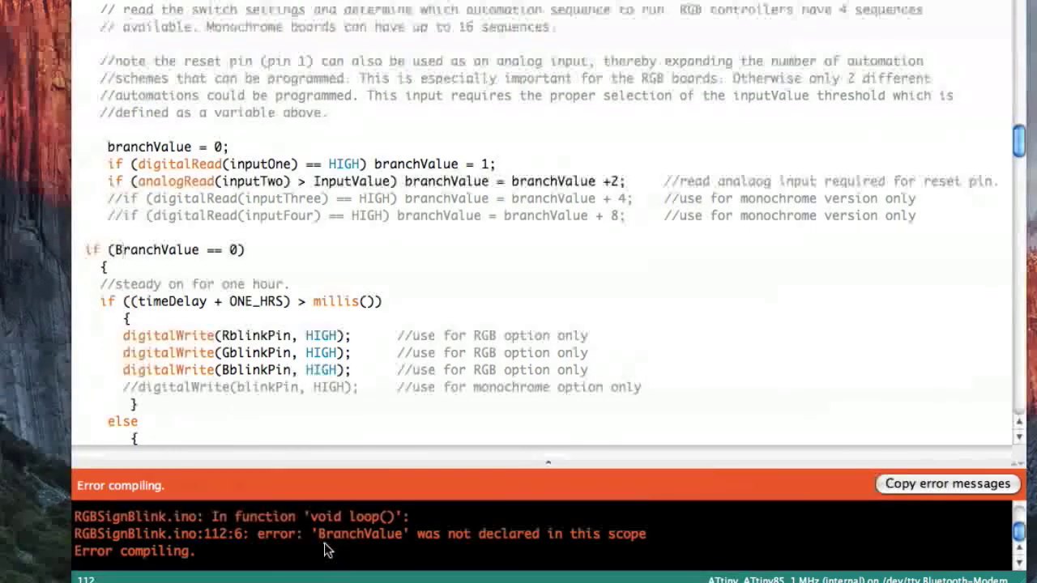